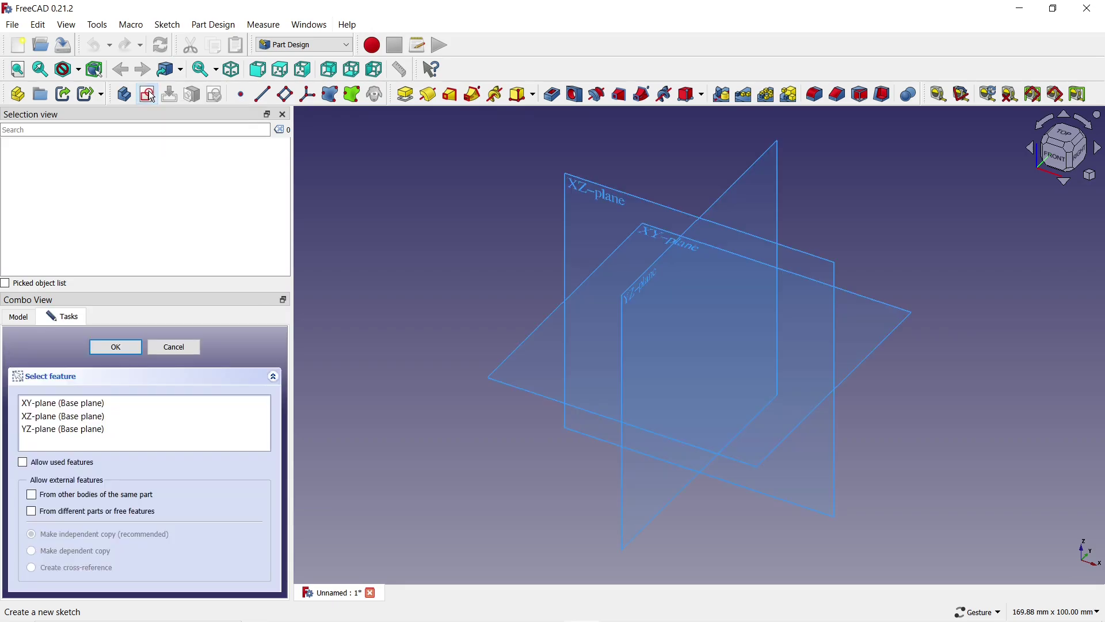
Step: Start a sketch on the XY plane and draw a circle about 29 mm in diameter centred on the origin
left_click(513, 352)
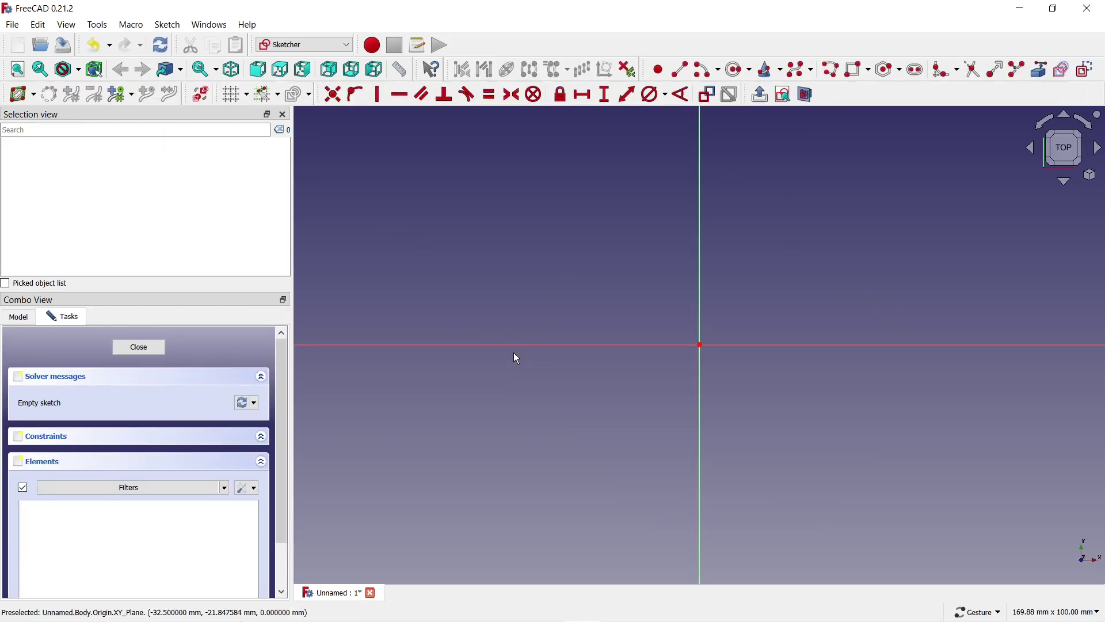
left_click(735, 70)
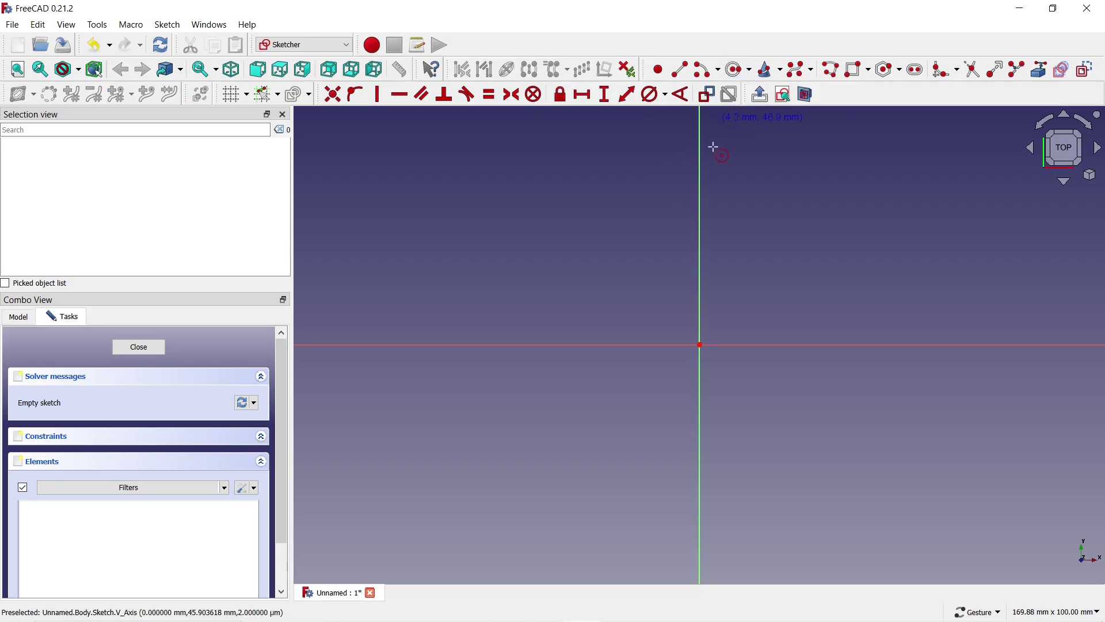
left_click(699, 344)
left_click(651, 298)
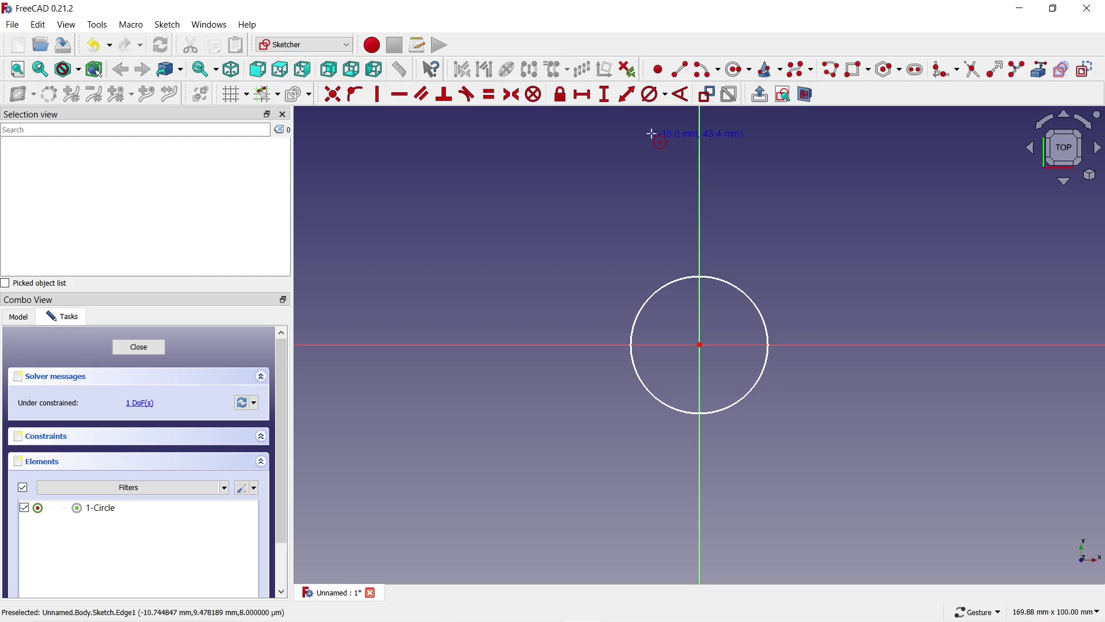
Step: Constrain the circle's diameter to 10 mm and close the sketch
left_click(653, 98)
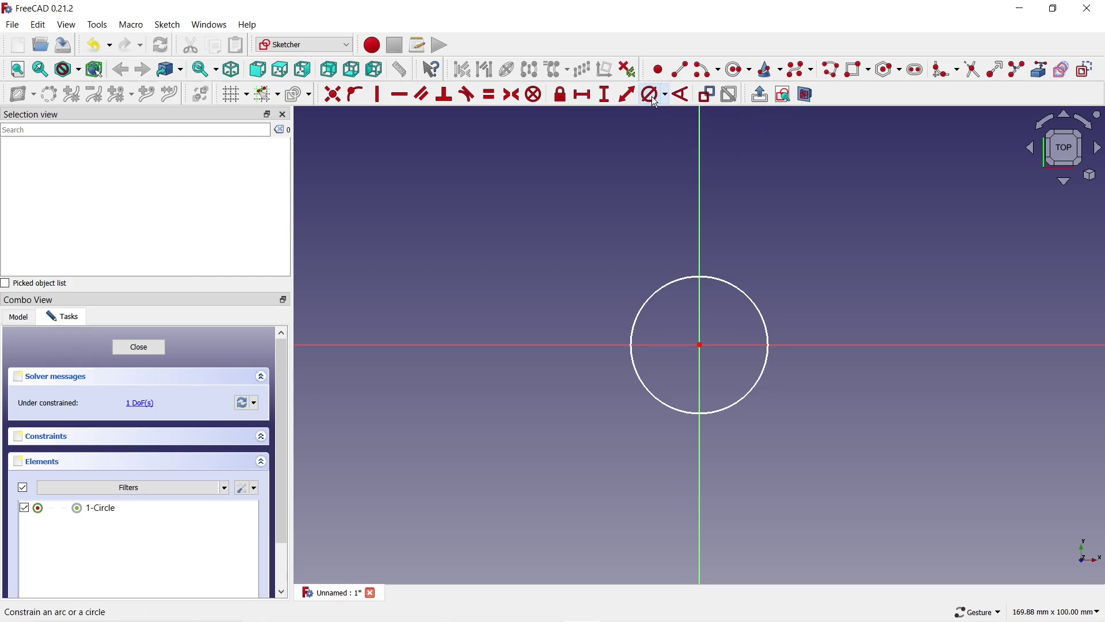
left_click(740, 286)
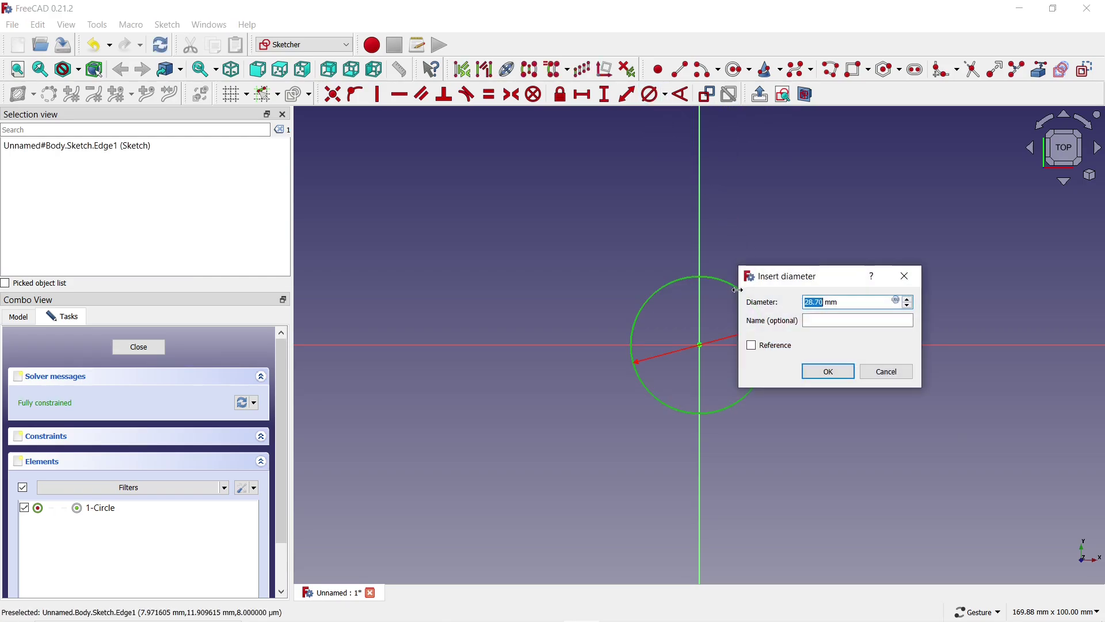
type("10")
left_click(812, 373)
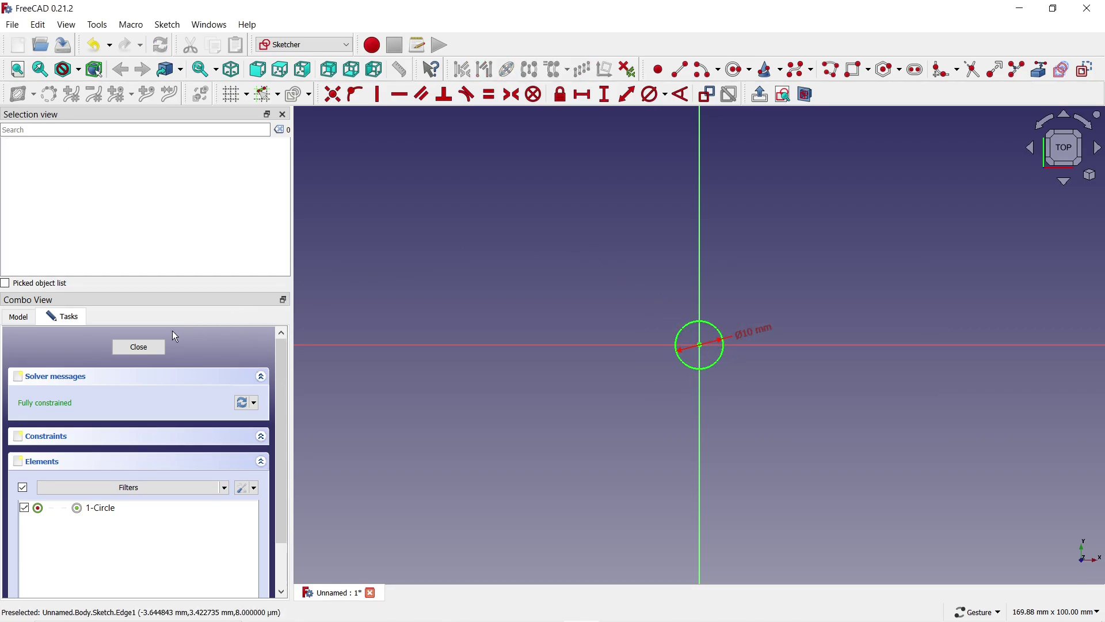
left_click(157, 348)
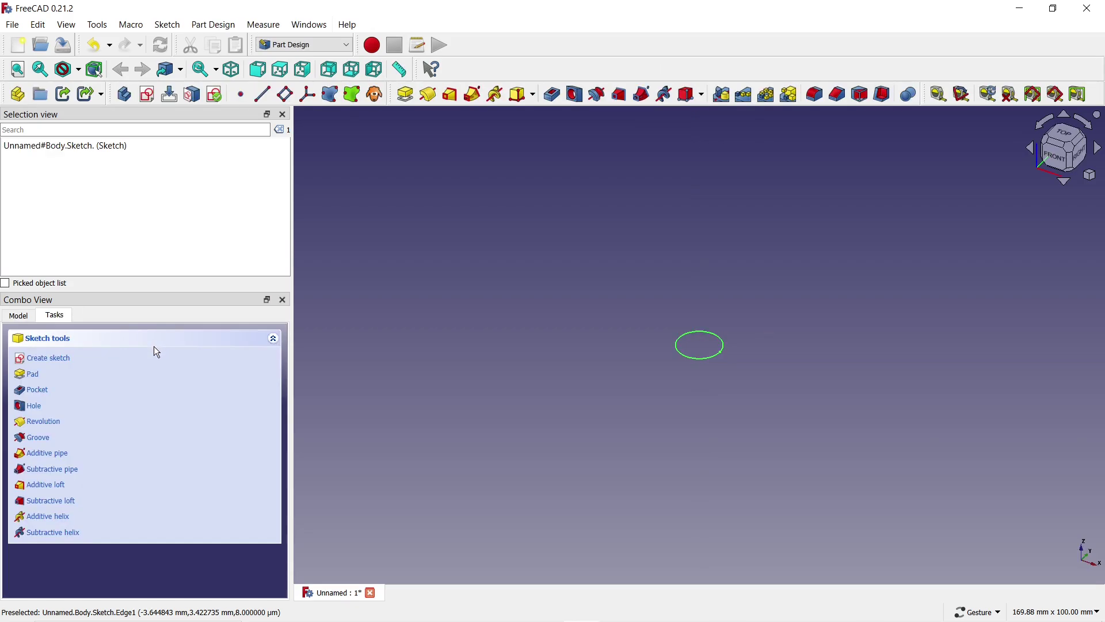
Step: Pad the circle sketch to a length of 150 mm to form the rod
left_click(31, 377)
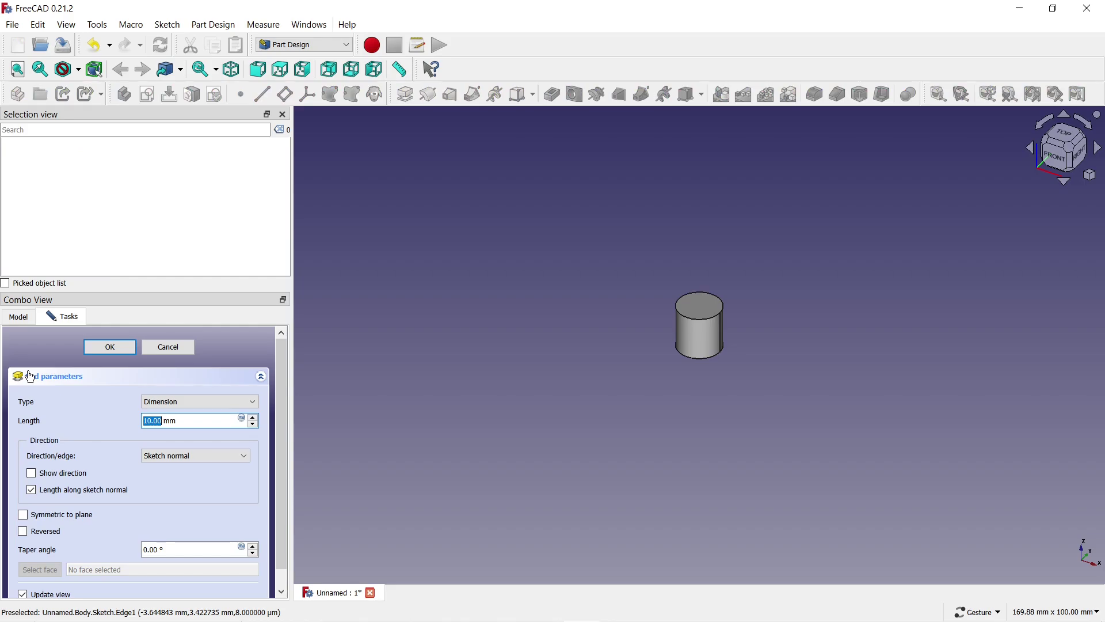
type("1")
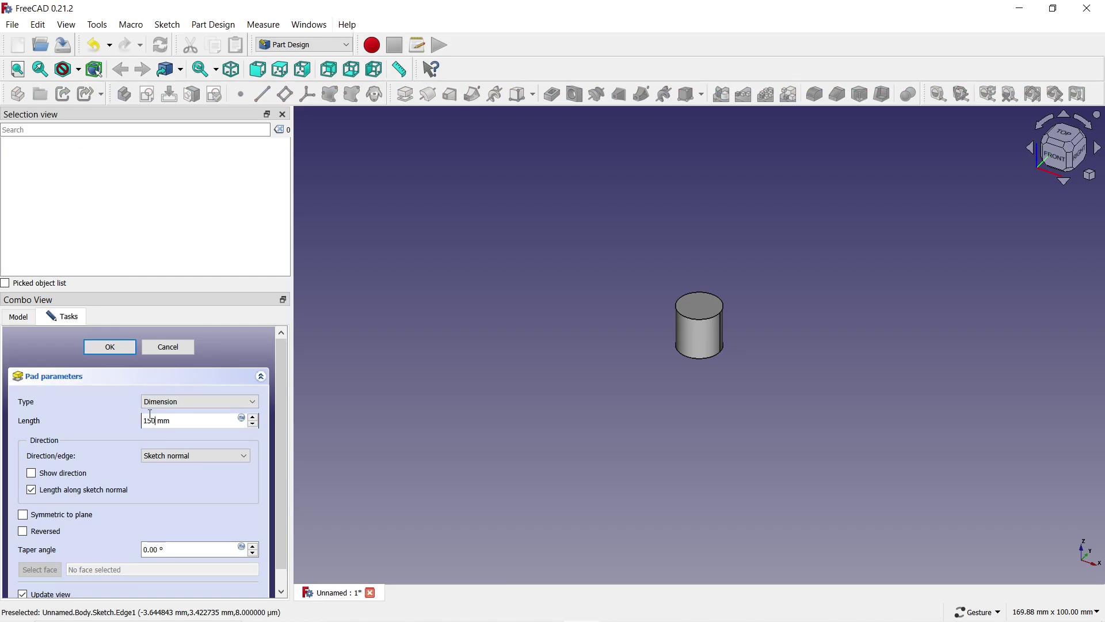
left_click(116, 346)
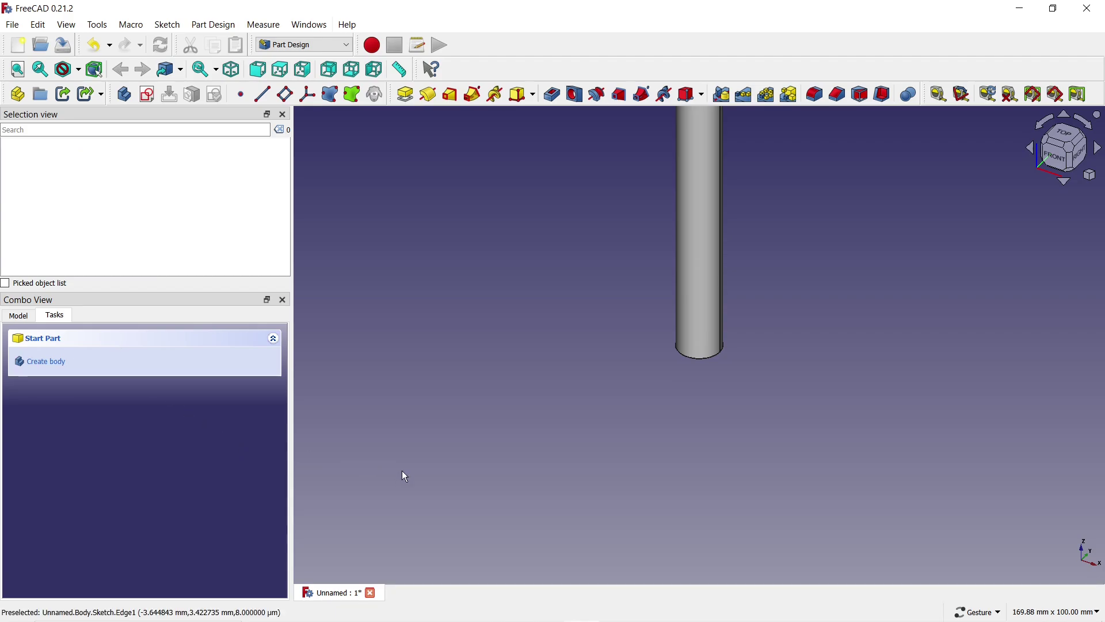
Step: Create a new sketch on the XZ plane and cut the view at the sketch plane near the rod's lower end
scroll(420, 481, "down", 5)
scroll(535, 216, "up", 6)
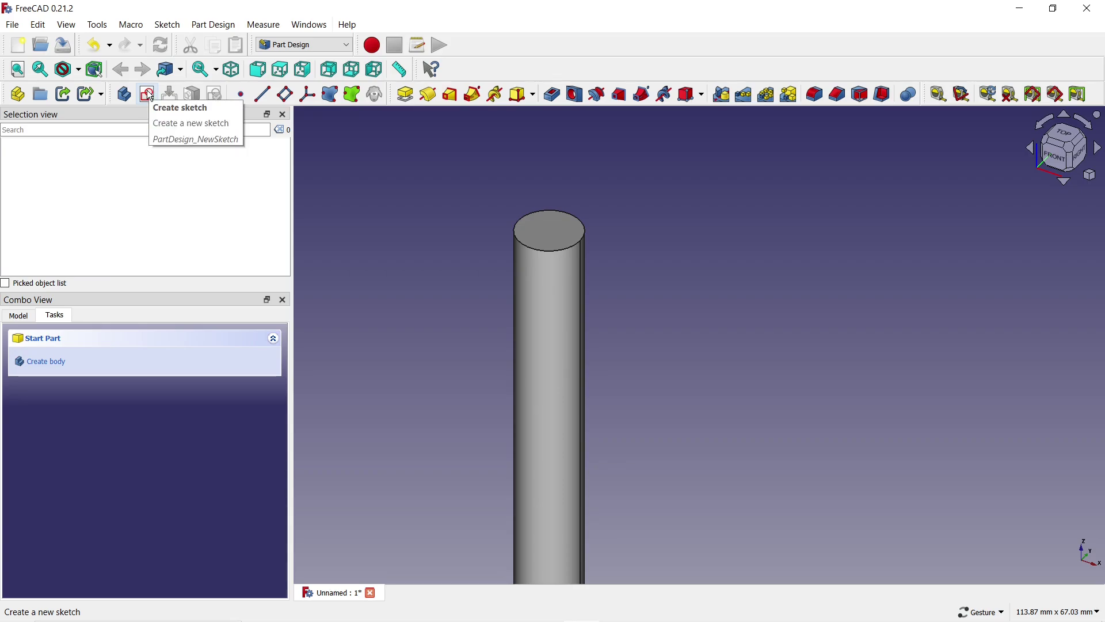
left_click(149, 95)
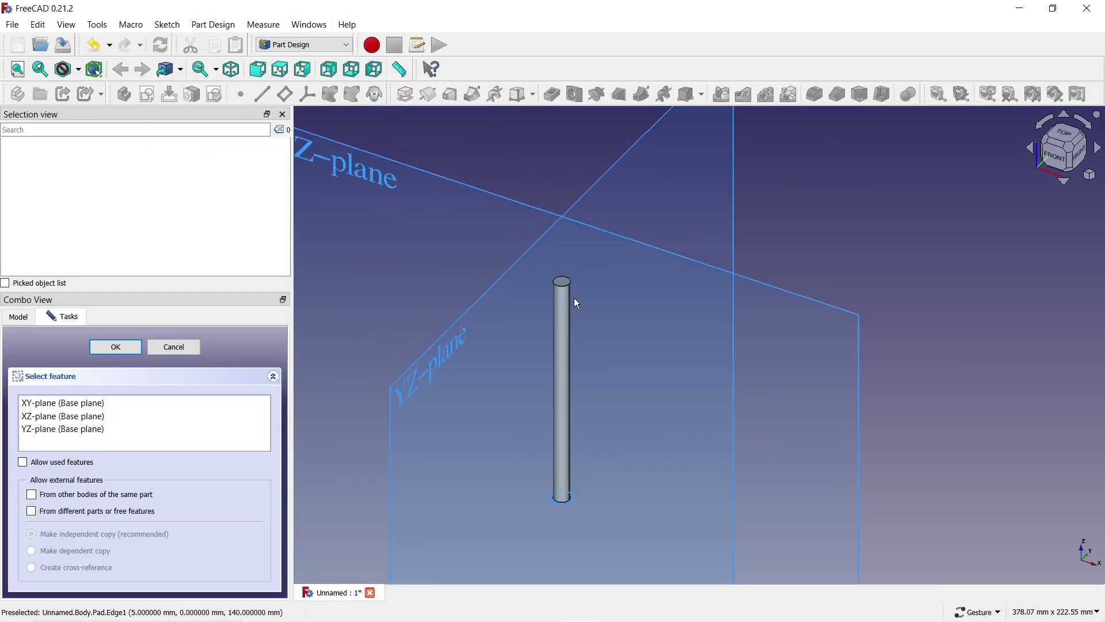
left_click_drag(685, 229, 739, 321)
scroll(587, 437, "up", 5)
scroll(595, 458, "down", 5)
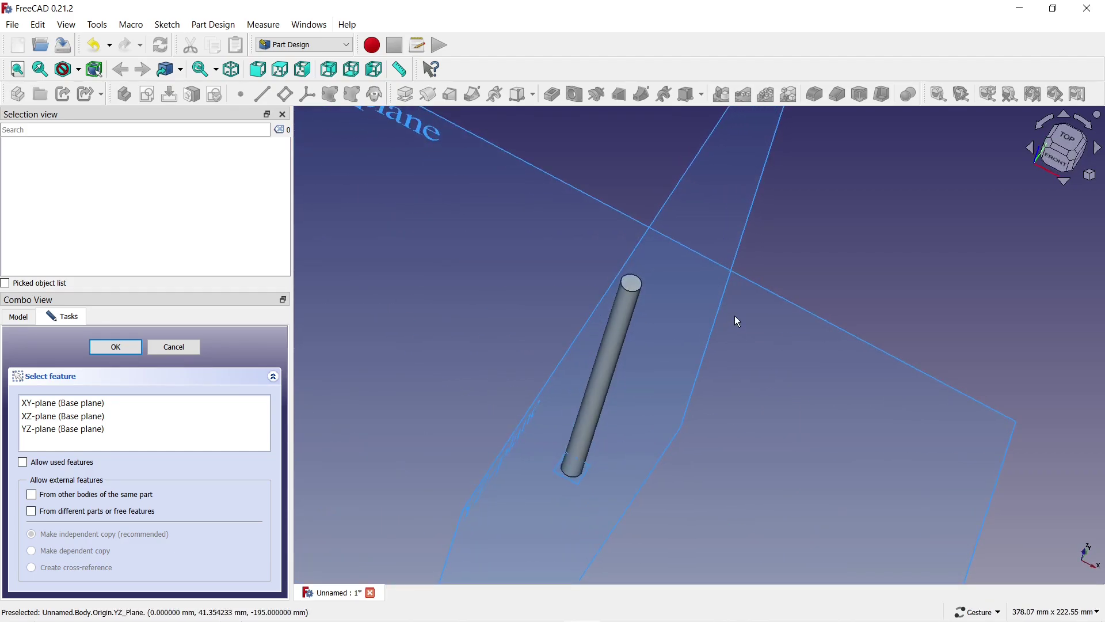
left_click(781, 298)
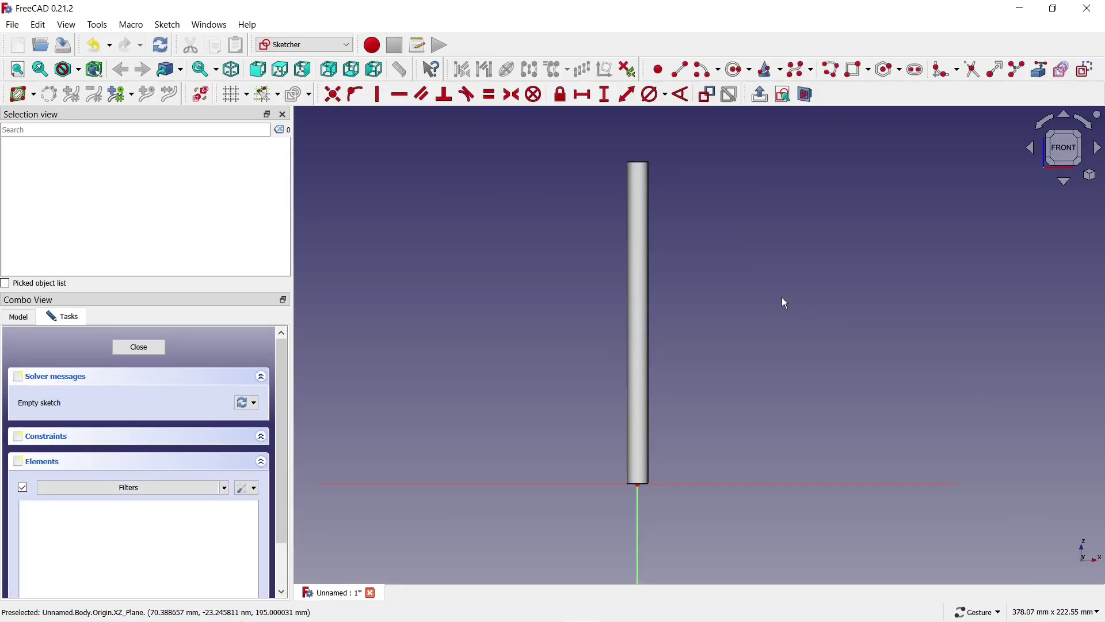
scroll(644, 494, "up", 5)
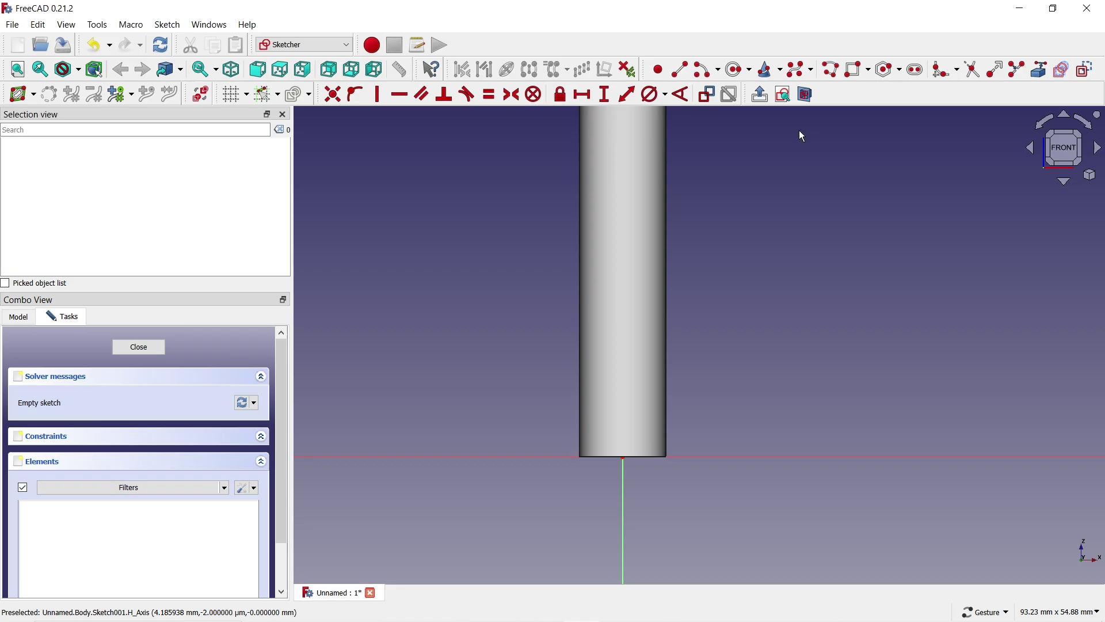
left_click(808, 103)
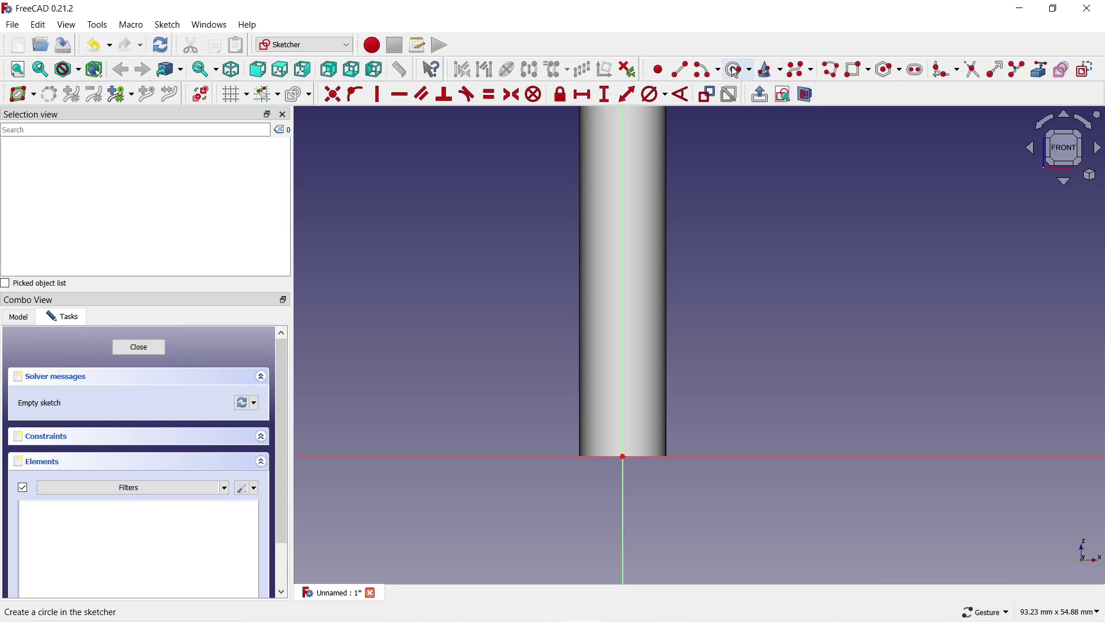
Step: Draw a circle about 6.7 mm in diameter centred on the vertical axis, about 7 mm above the origin
left_click(738, 71)
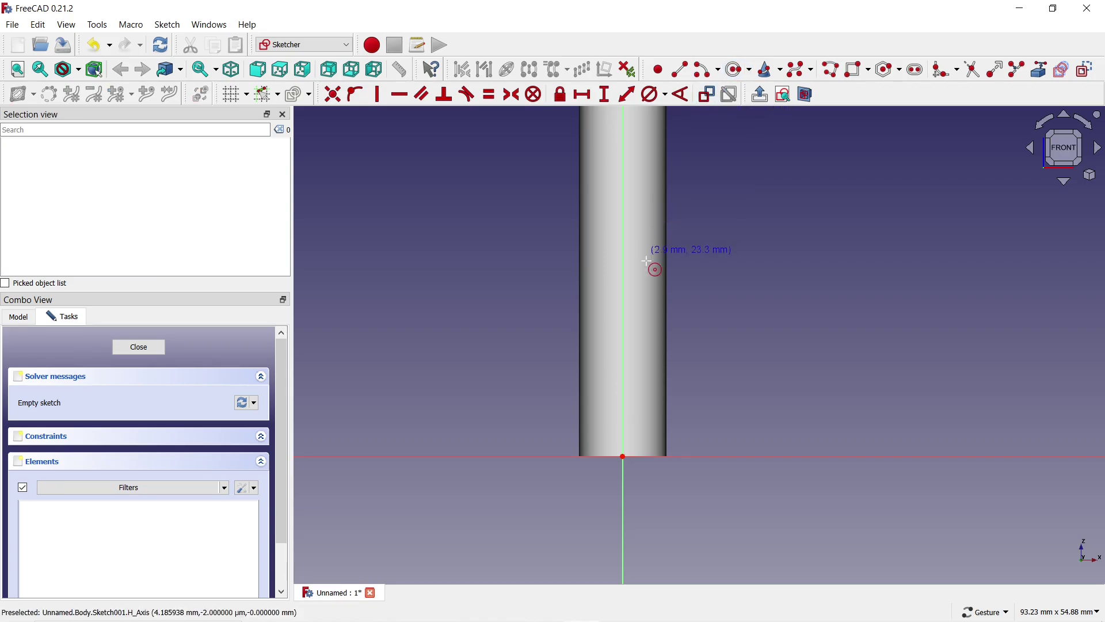
left_click(624, 396)
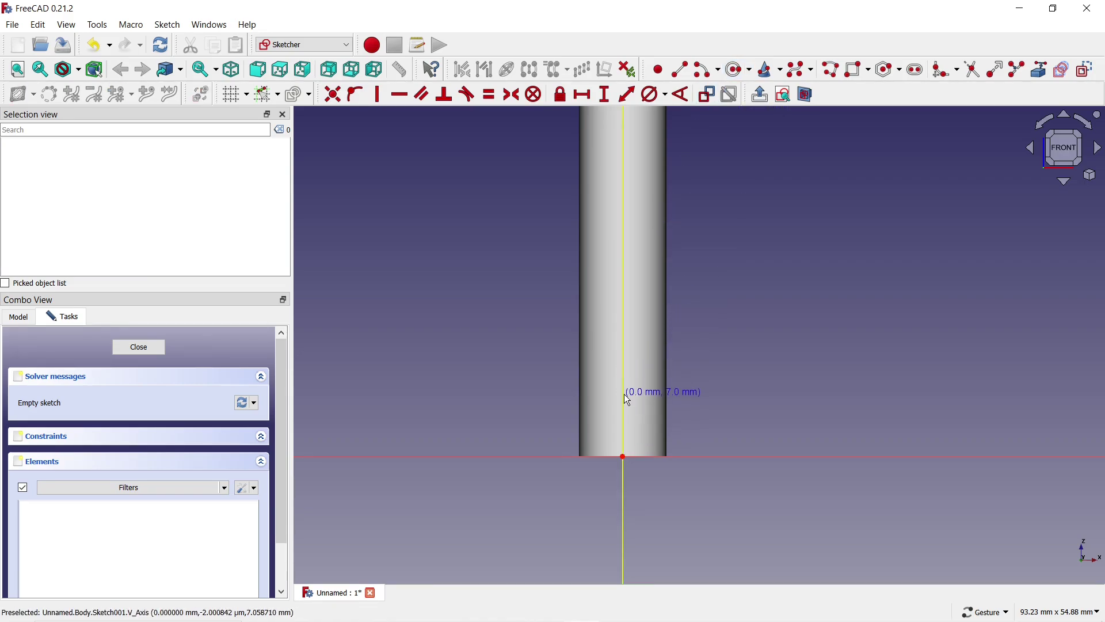
left_click(651, 382)
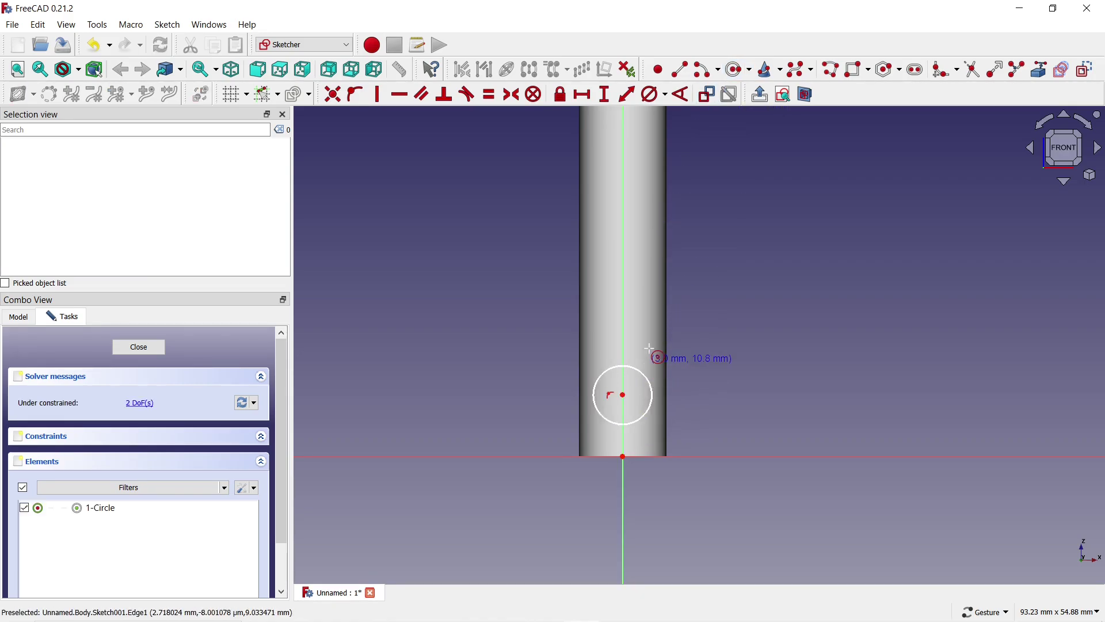
Step: Constrain the diameter of the circle at the rod's lower end to 5 mm
left_click(653, 94)
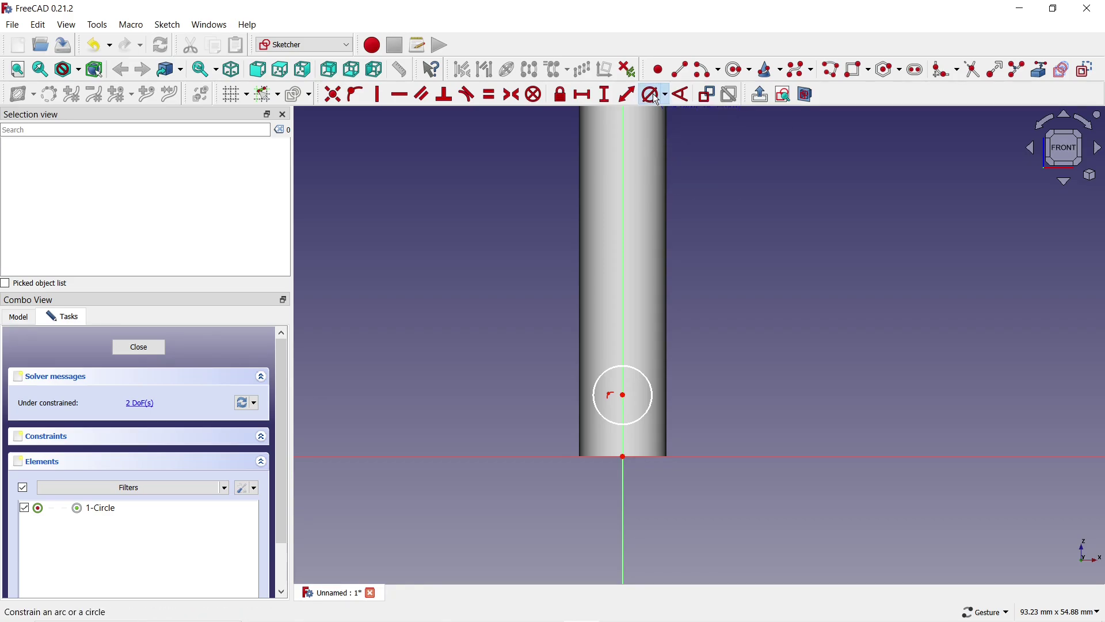
left_click(634, 366)
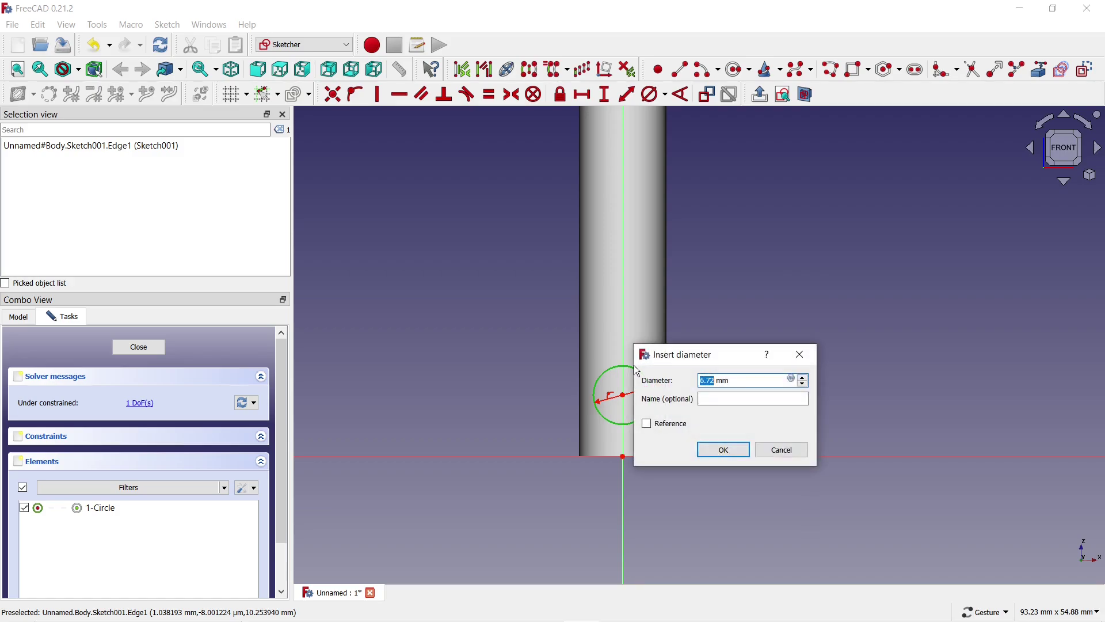
type("5")
key("Return")
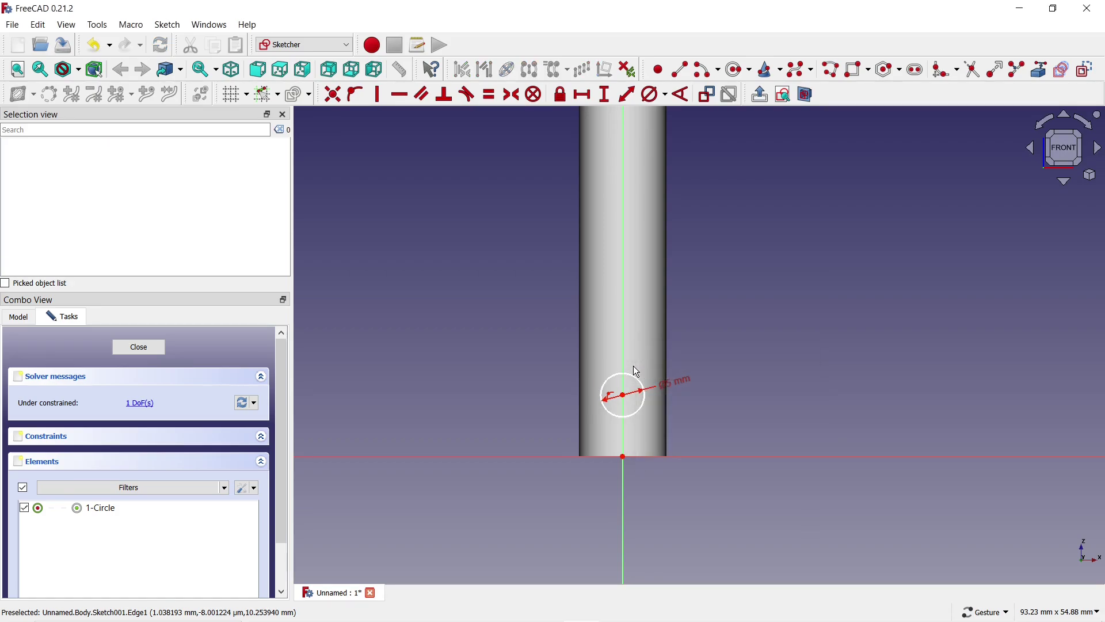
Step: Constrain the circle's centre 5 mm vertically from the origin, move the dimension clear of the rod and close the sketch
left_click(607, 97)
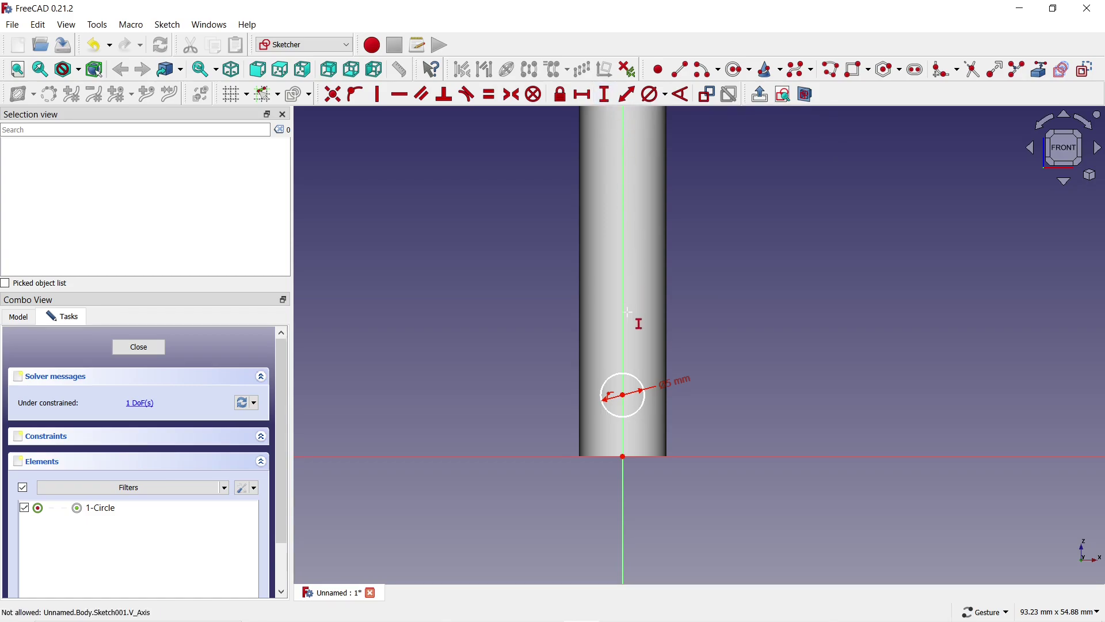
left_click(623, 396)
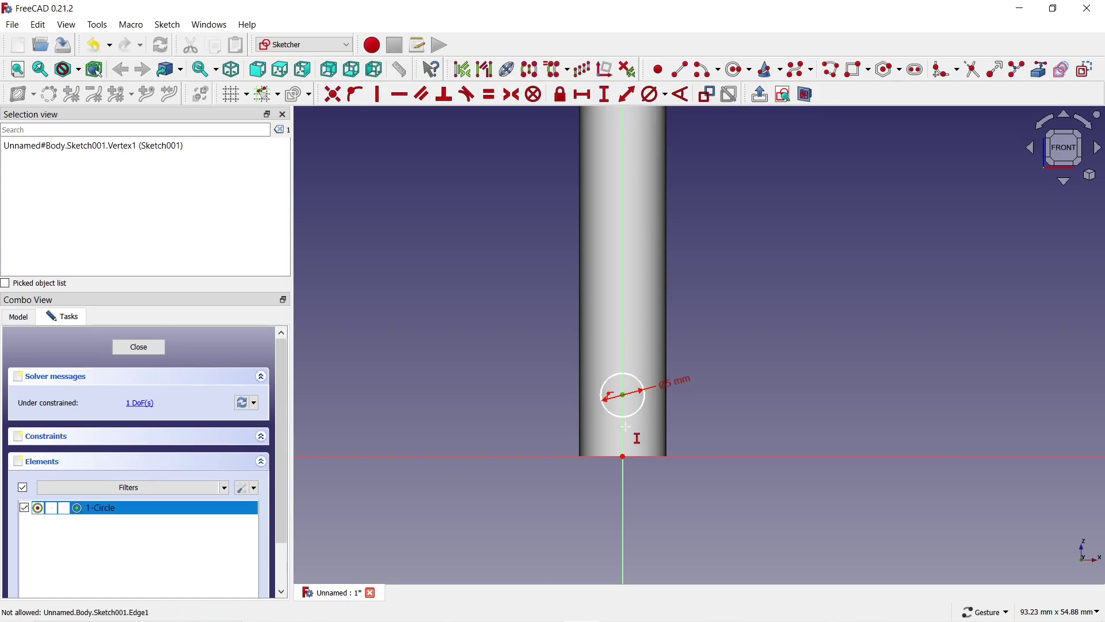
left_click(623, 456)
type("5")
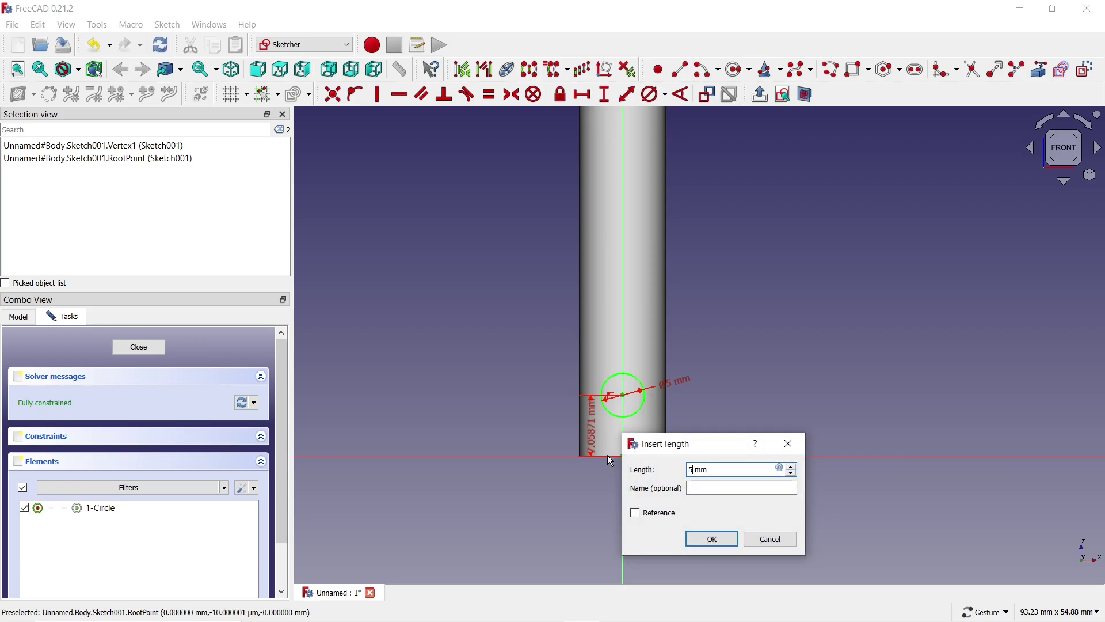
key("Return")
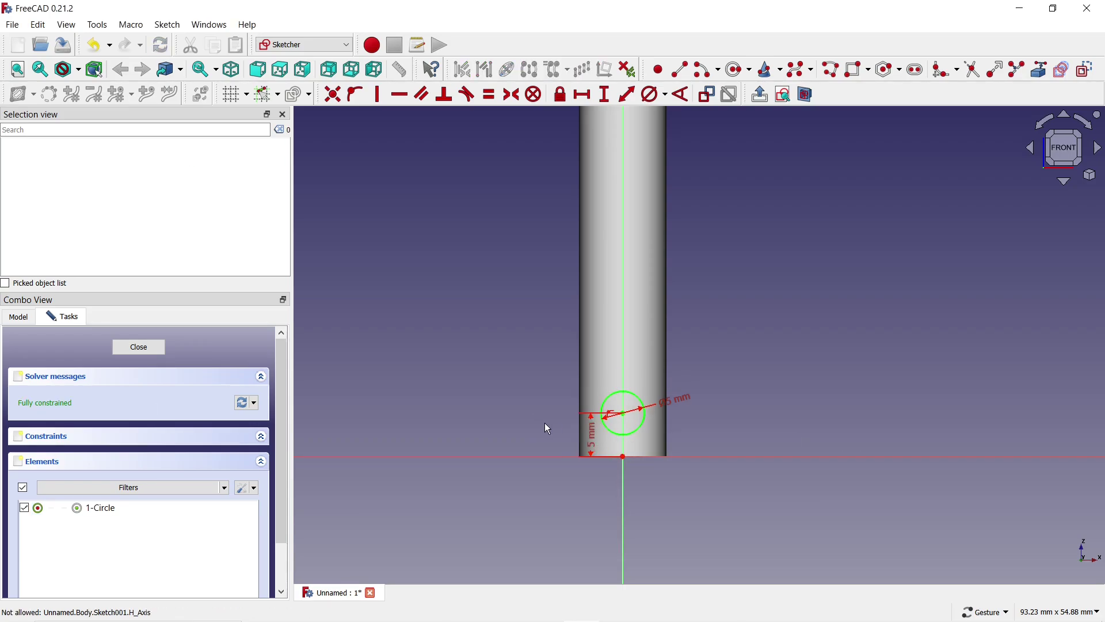
left_click_drag(588, 440, 511, 430)
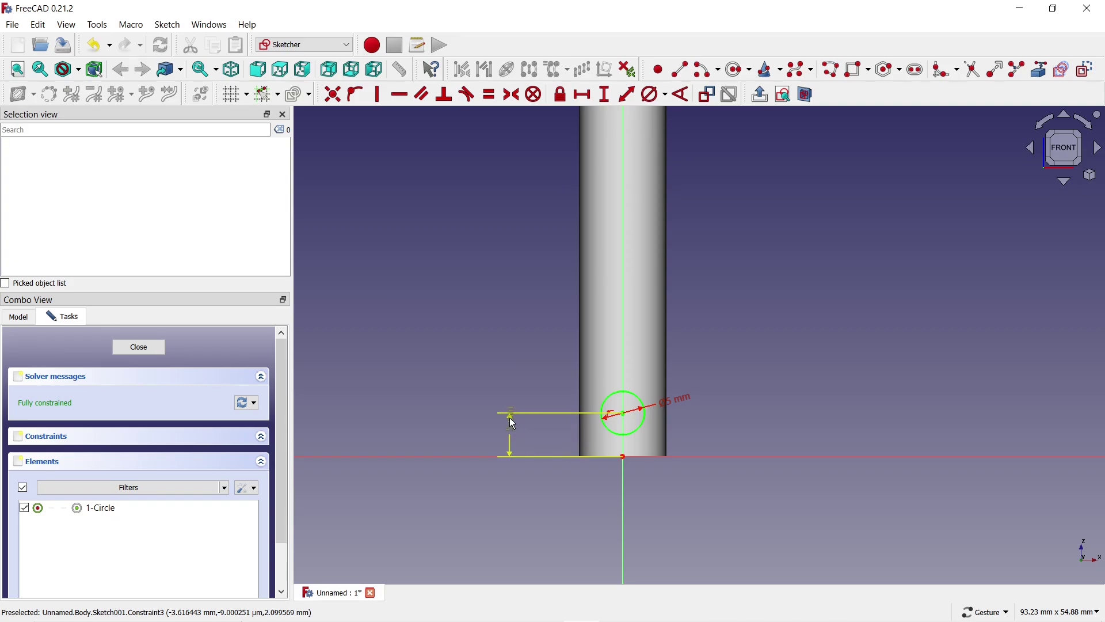
left_click(138, 347)
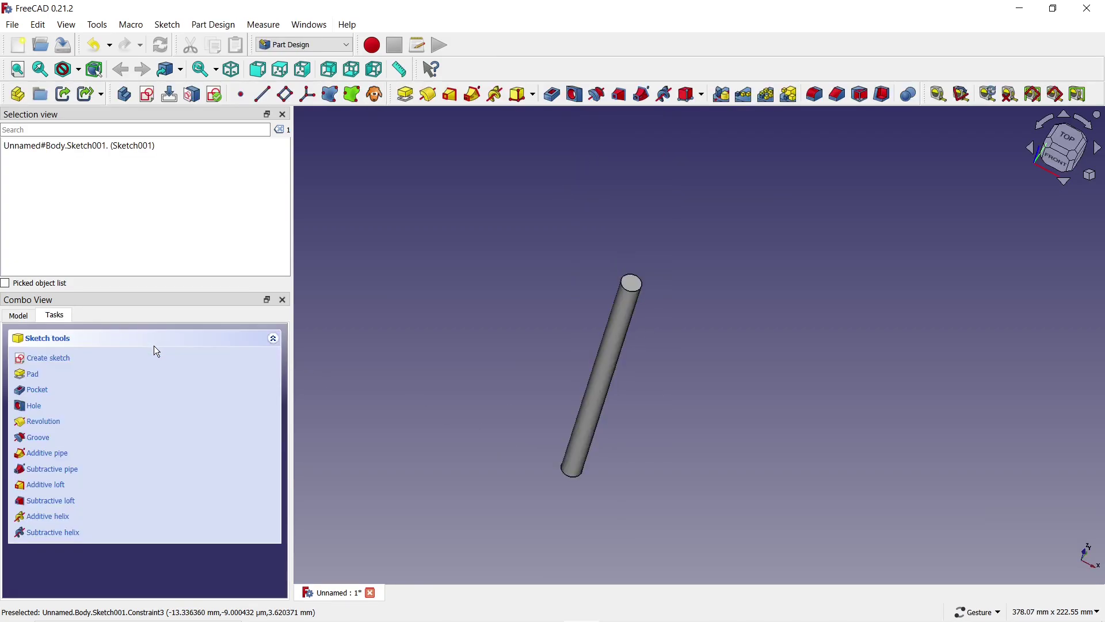
Step: Pad the 5 mm circle symmetrically to its plane with a 50 mm length, forming a crossbar, and show the model tree
left_click(402, 94)
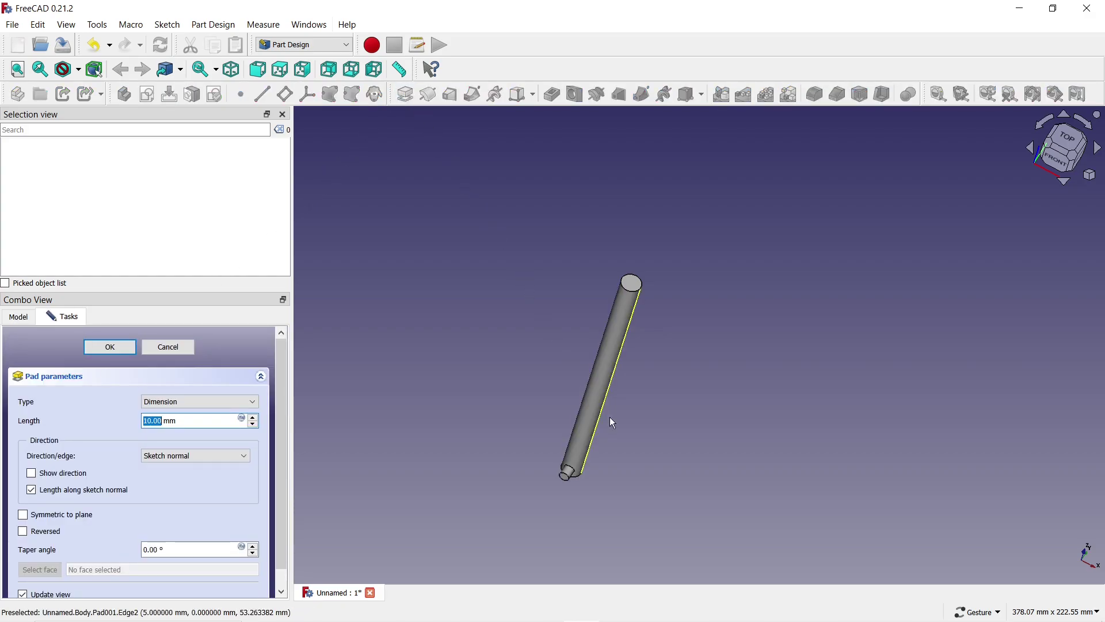
left_click_drag(610, 418, 537, 331)
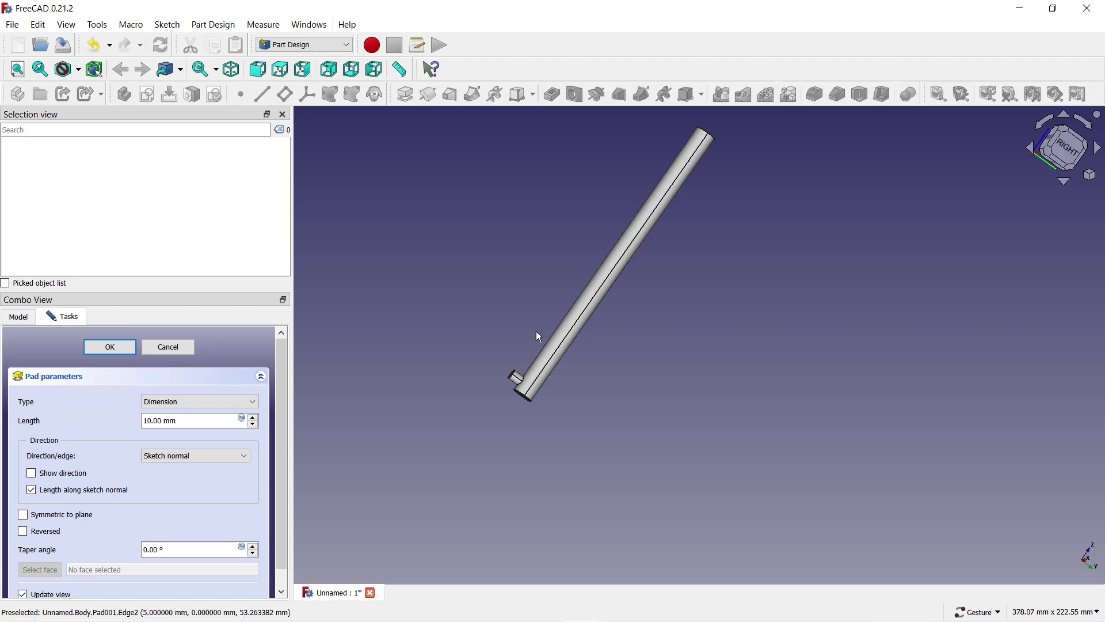
scroll(532, 401, "up", 5)
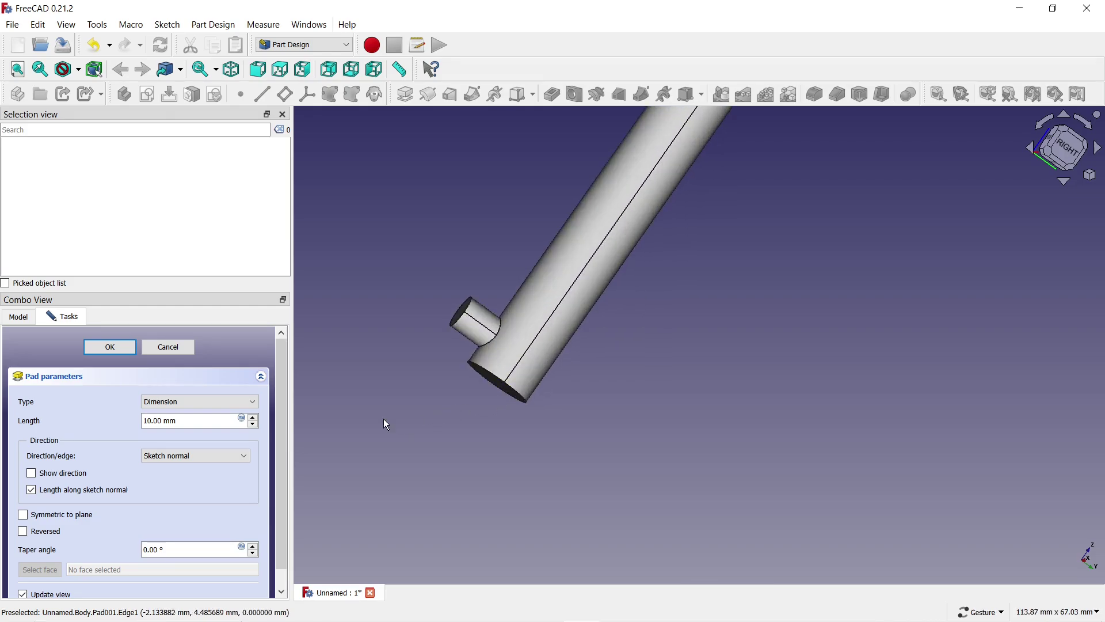
left_click(24, 516)
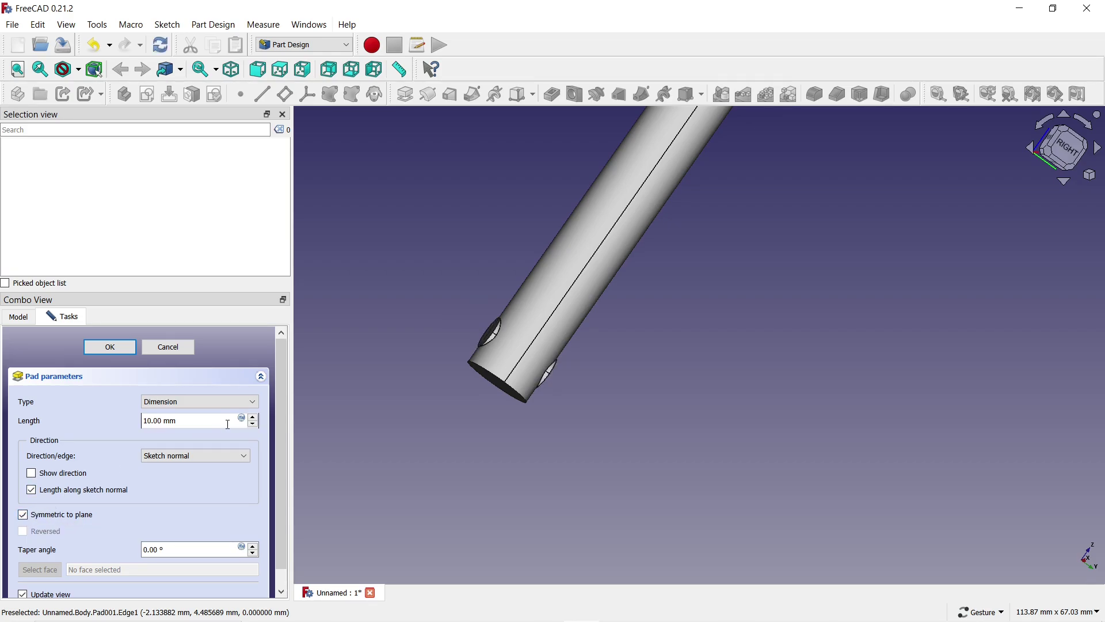
left_click_drag(180, 418, 133, 416)
type("50")
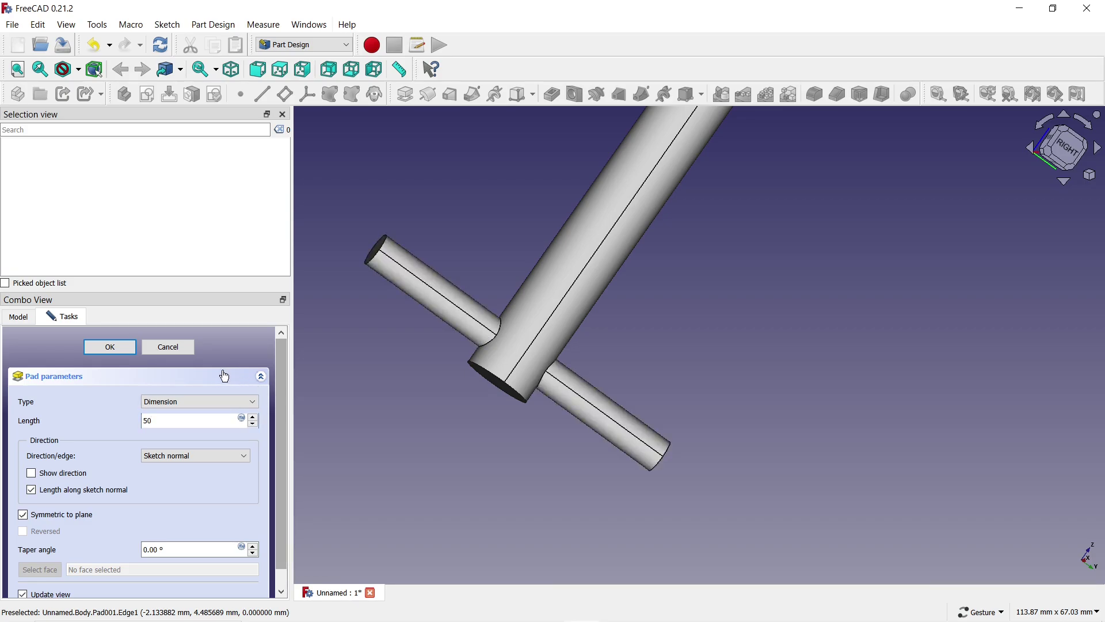
left_click(122, 347)
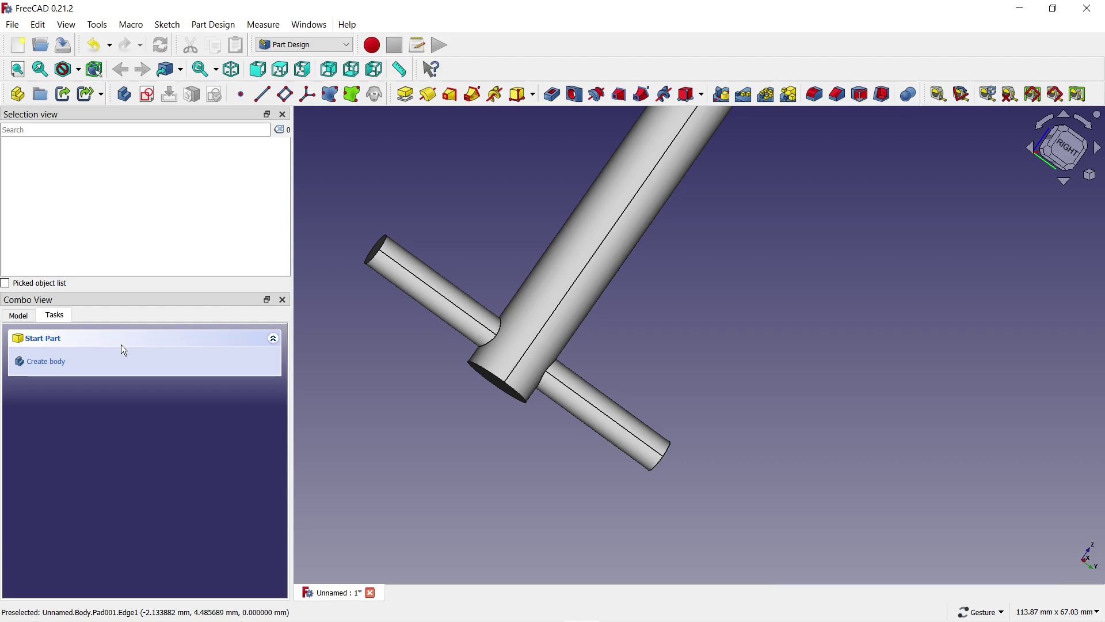
left_click(19, 316)
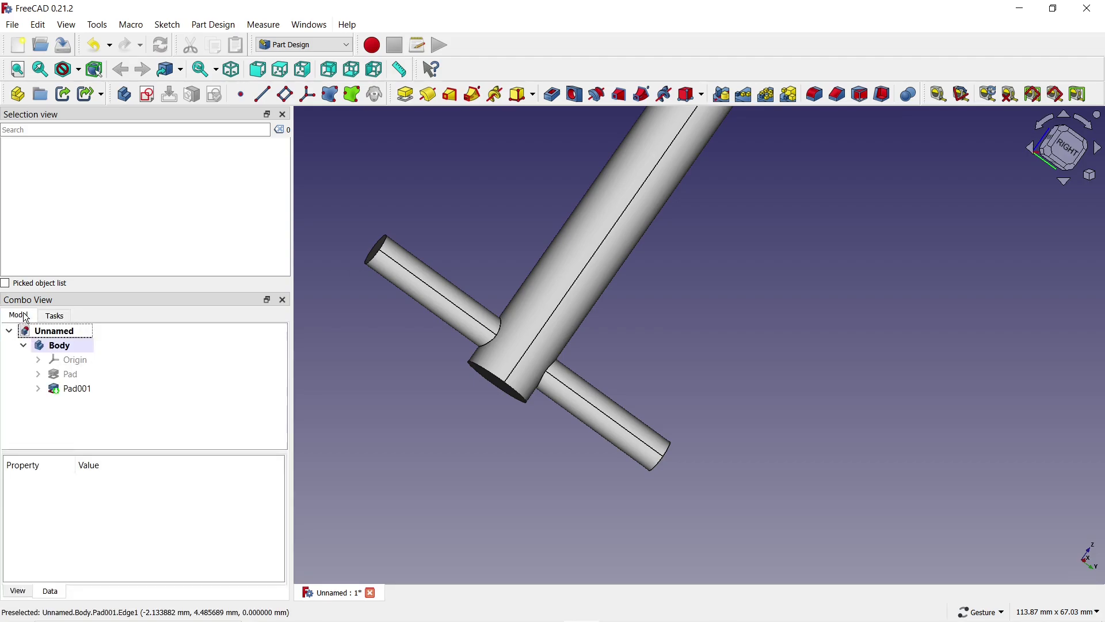
Step: Start a linear pattern of the 5 mm crossbar pad, using the body's Z axis as the direction reference
left_click(81, 393)
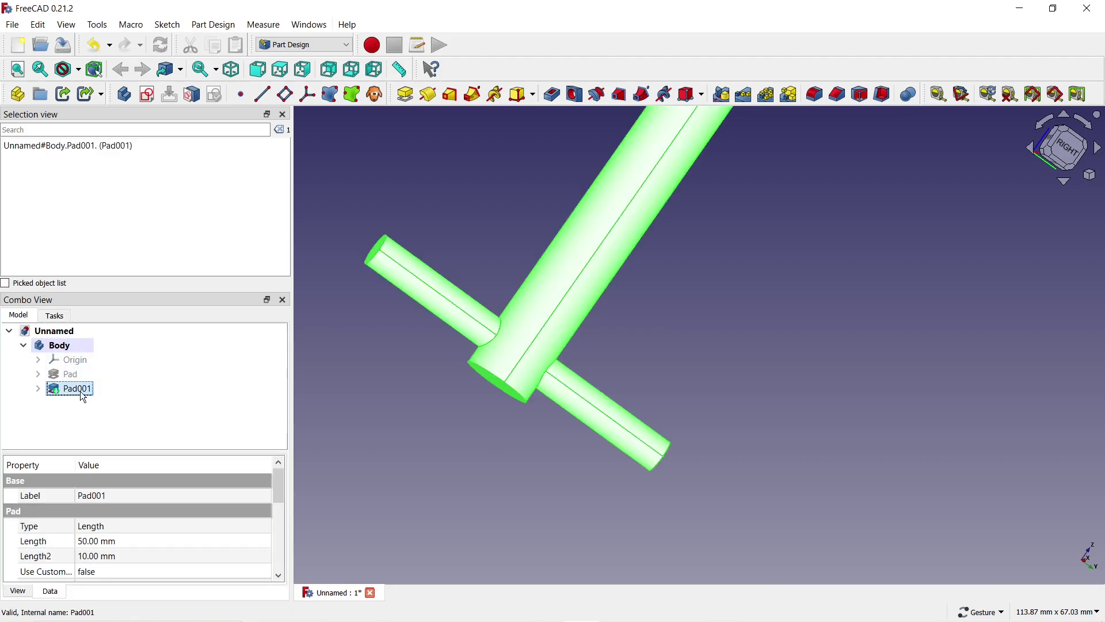
left_click(744, 95)
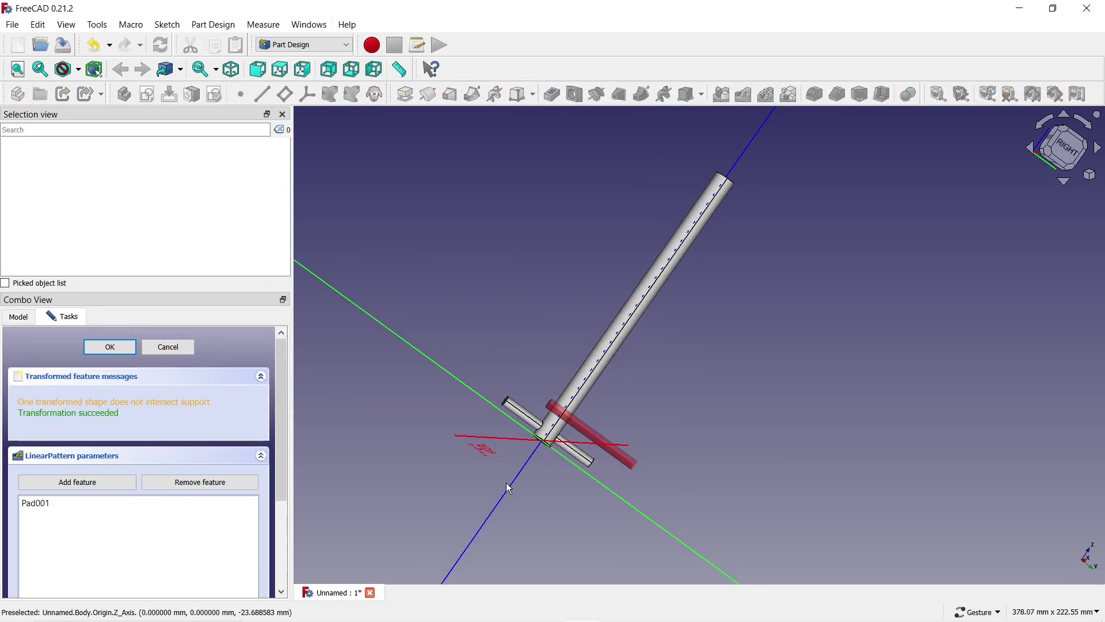
scroll(508, 487, "up", 3)
left_click_drag(285, 467, 285, 562)
left_click(256, 503)
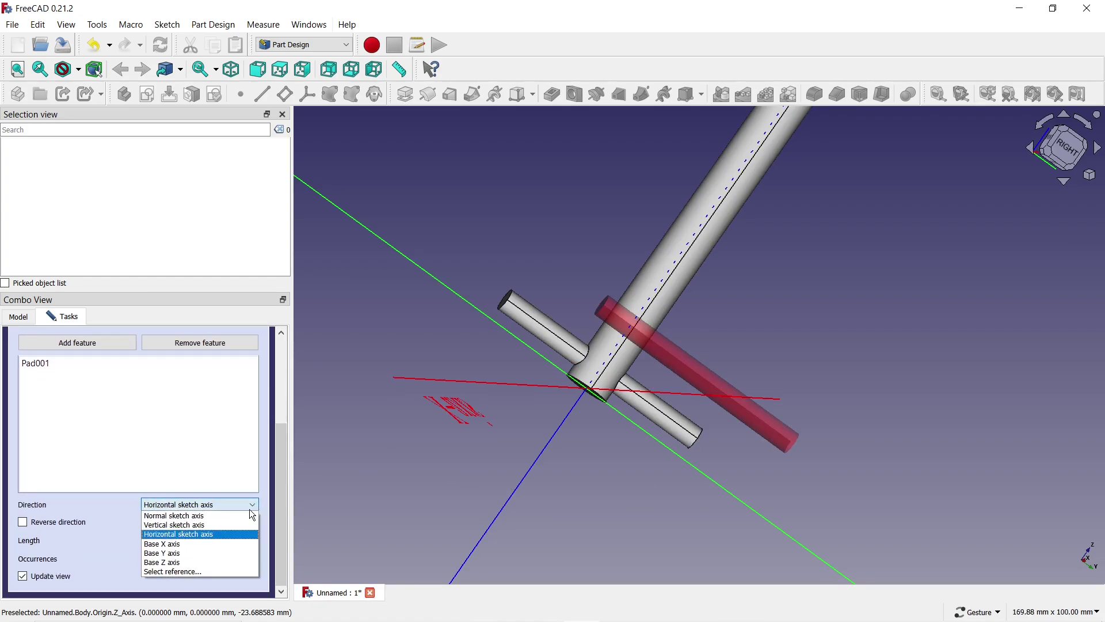
left_click(206, 573)
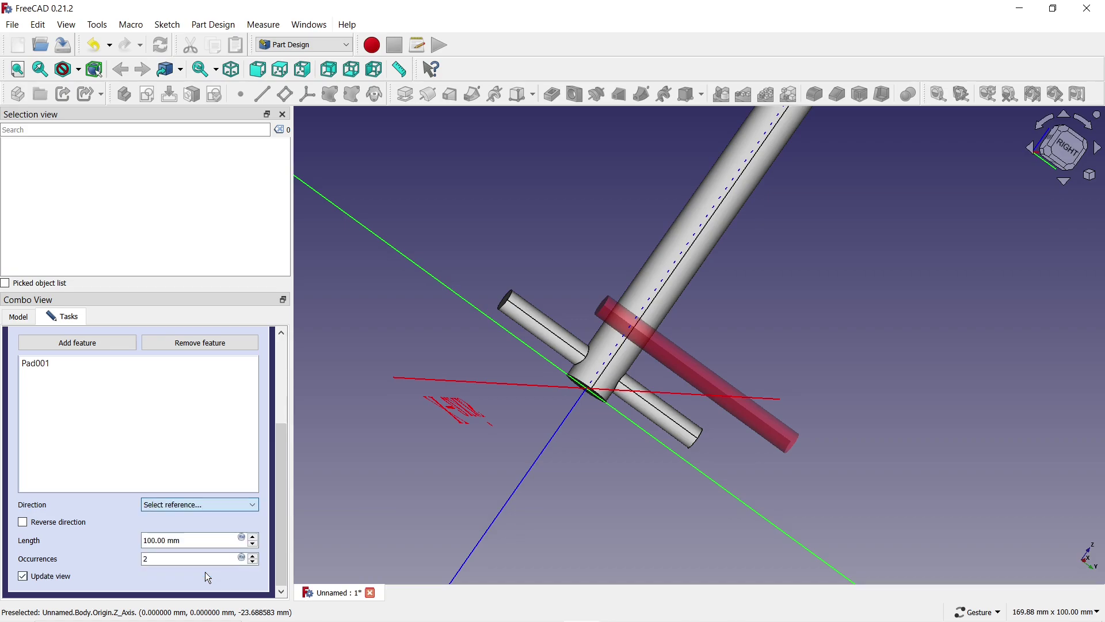
left_click(493, 521)
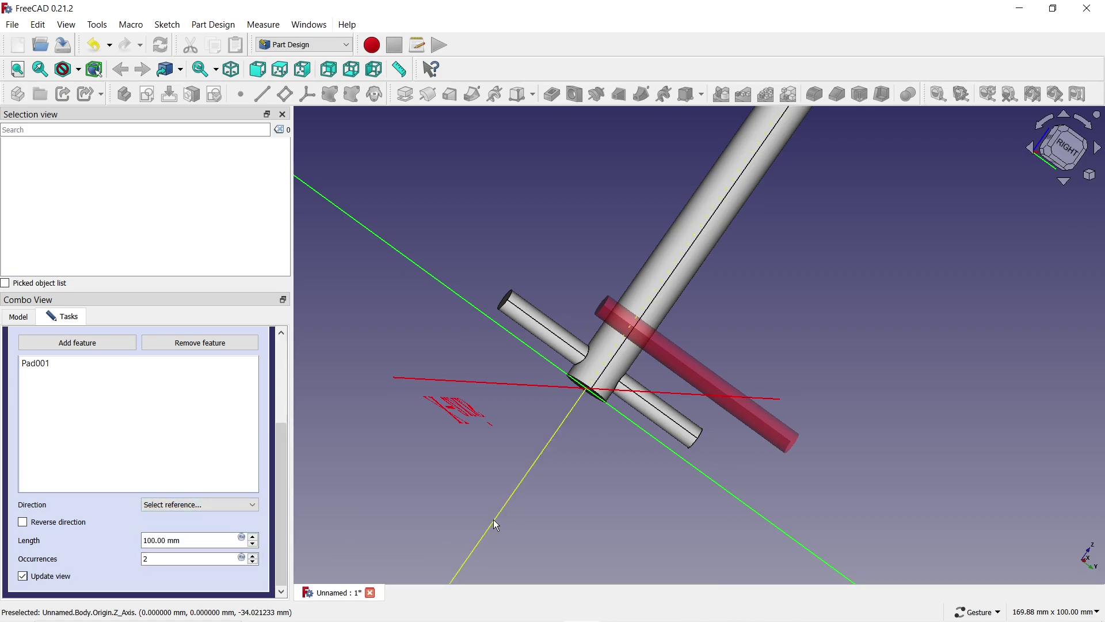
scroll(495, 521, "down", 3)
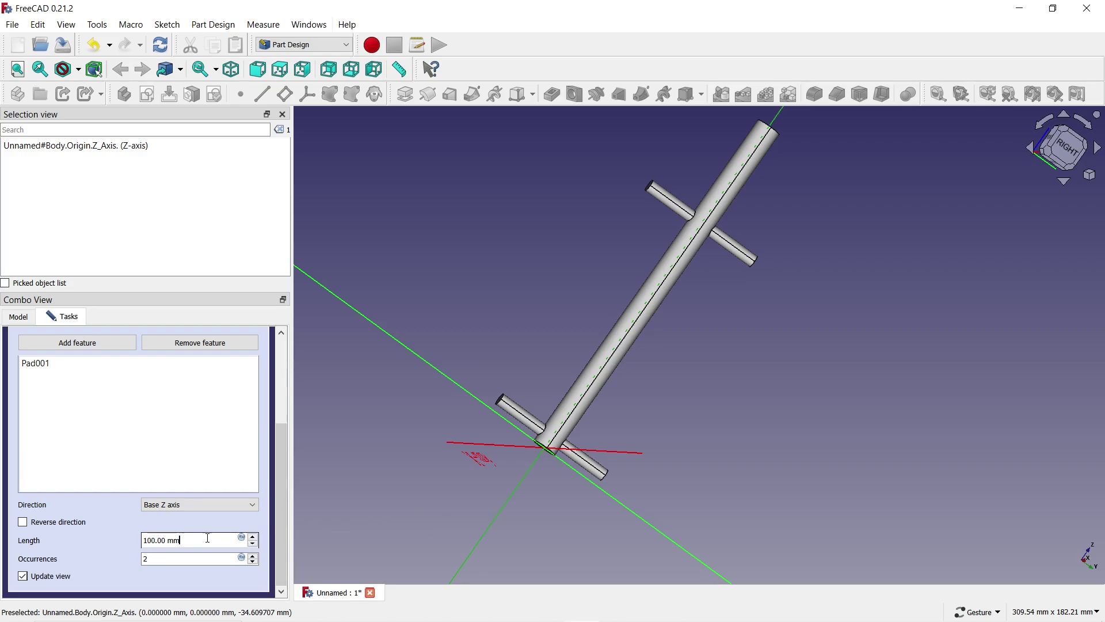
Step: Set the crossbar pattern's length to 140 mm with 7 occurrences and accept it
left_click_drag(207, 537, 124, 525)
type("140")
left_click(167, 558)
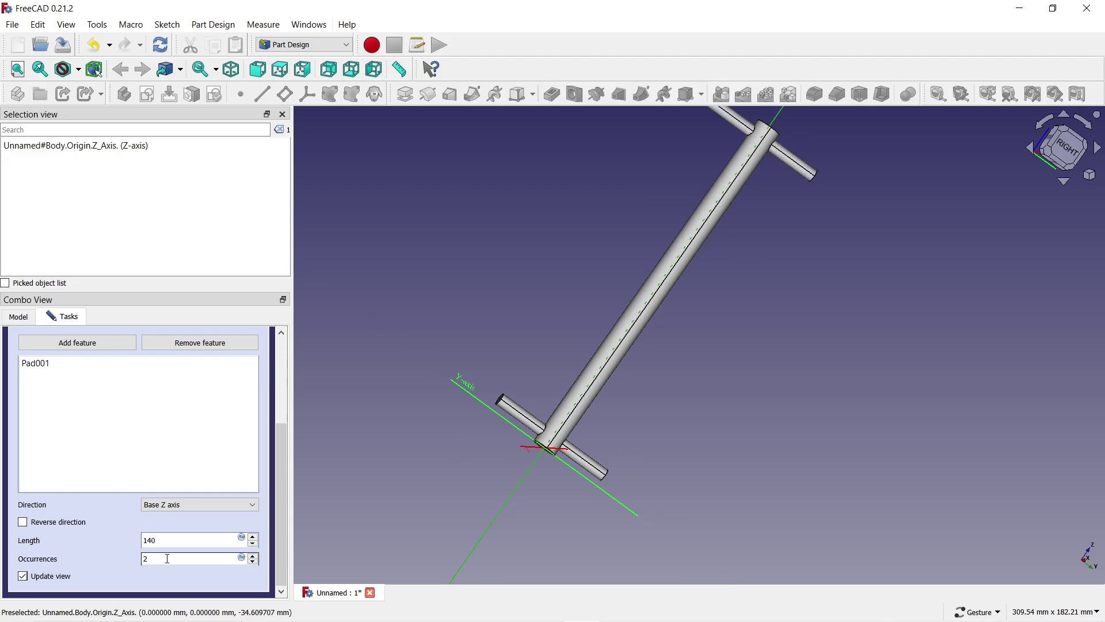
left_click(254, 556)
left_click(253, 556)
left_click(254, 556)
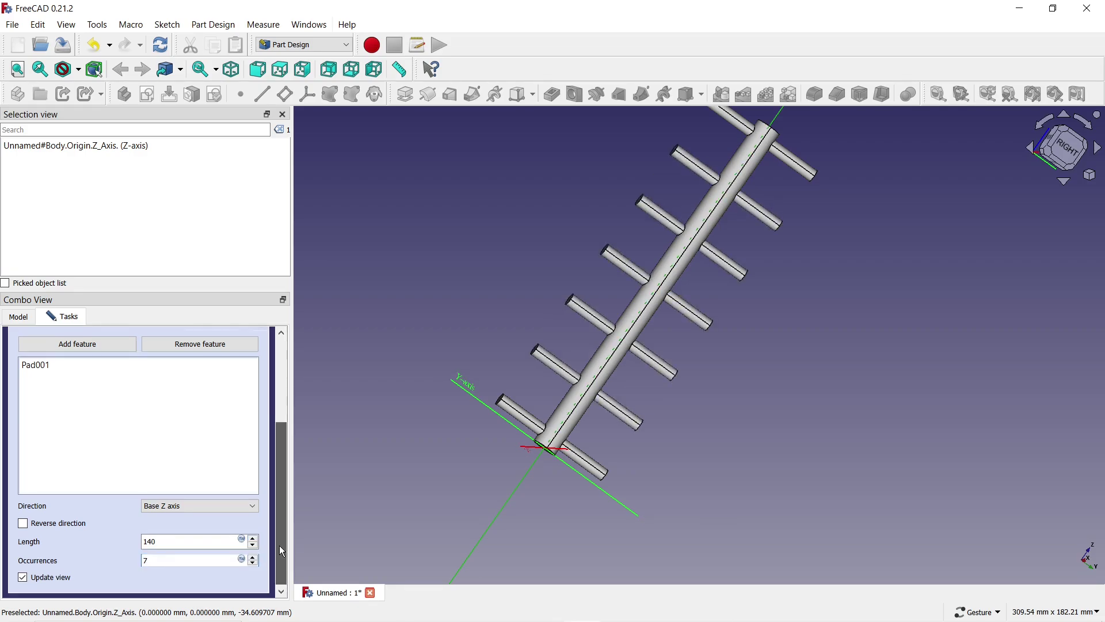
left_click_drag(278, 544, 299, 431)
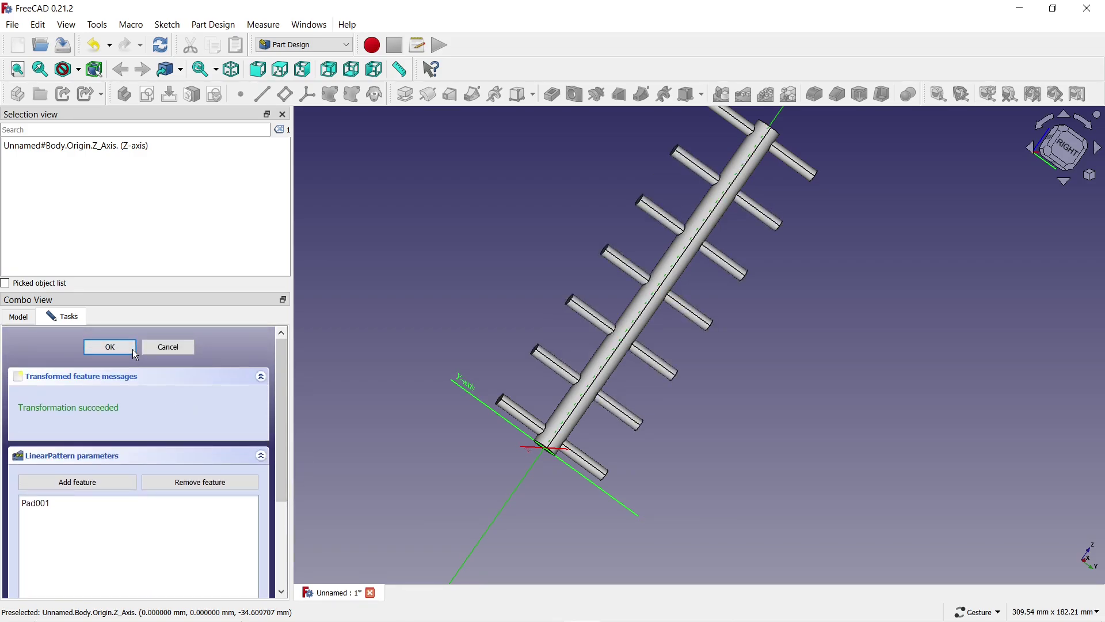
left_click(110, 347)
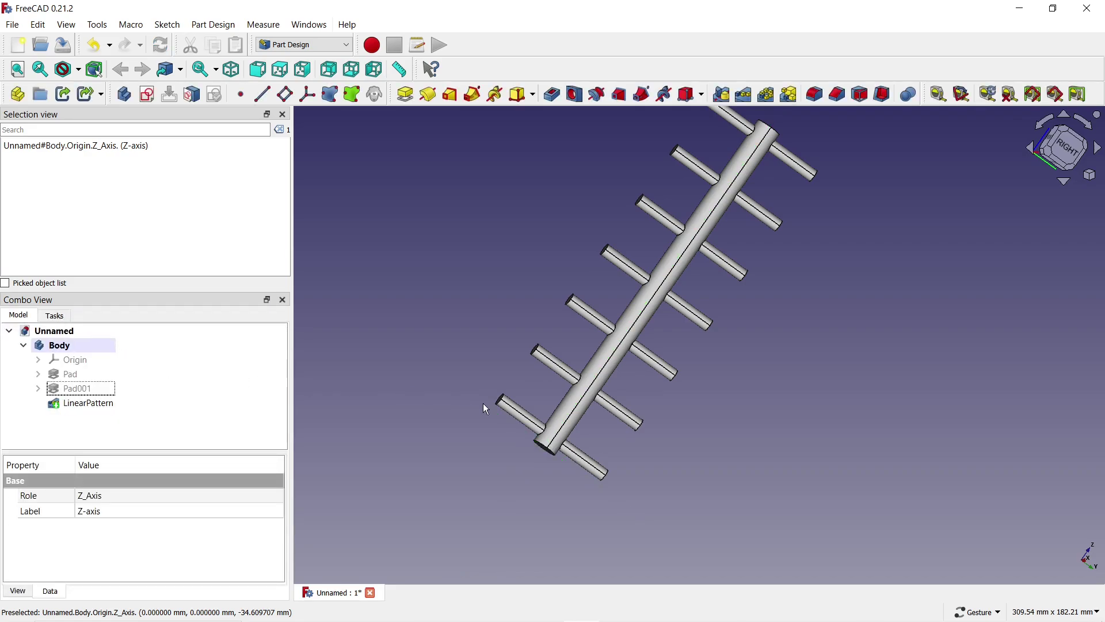
Step: Fillet the patterned part from the rod's end face with a 1 mm radius, applied to all edges
left_click_drag(764, 424, 665, 387)
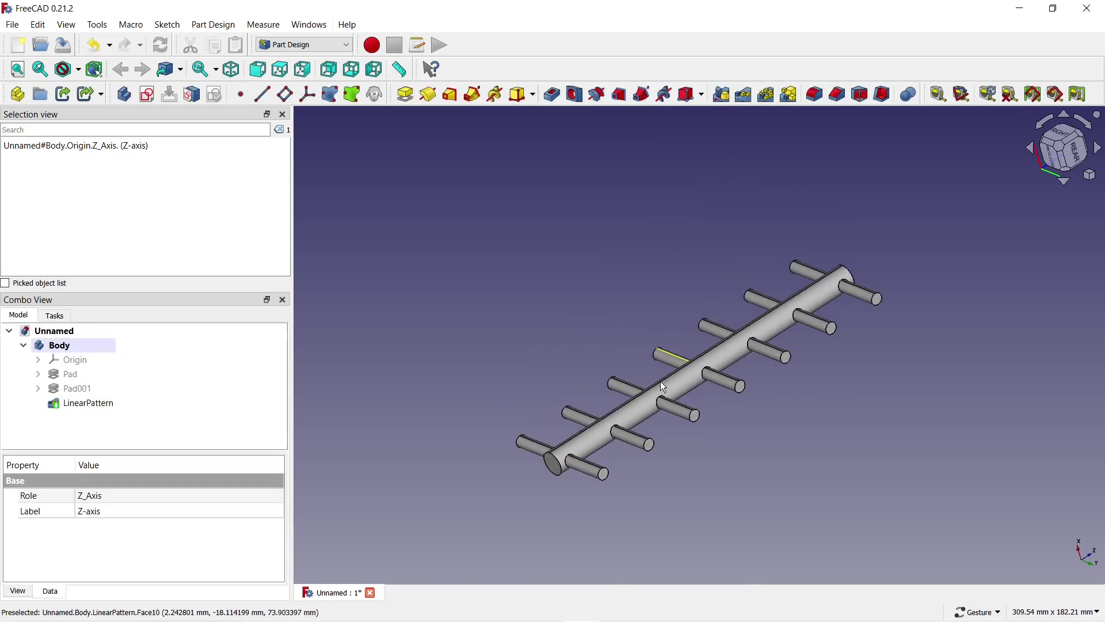
scroll(644, 516, "up", 4)
left_click(444, 409)
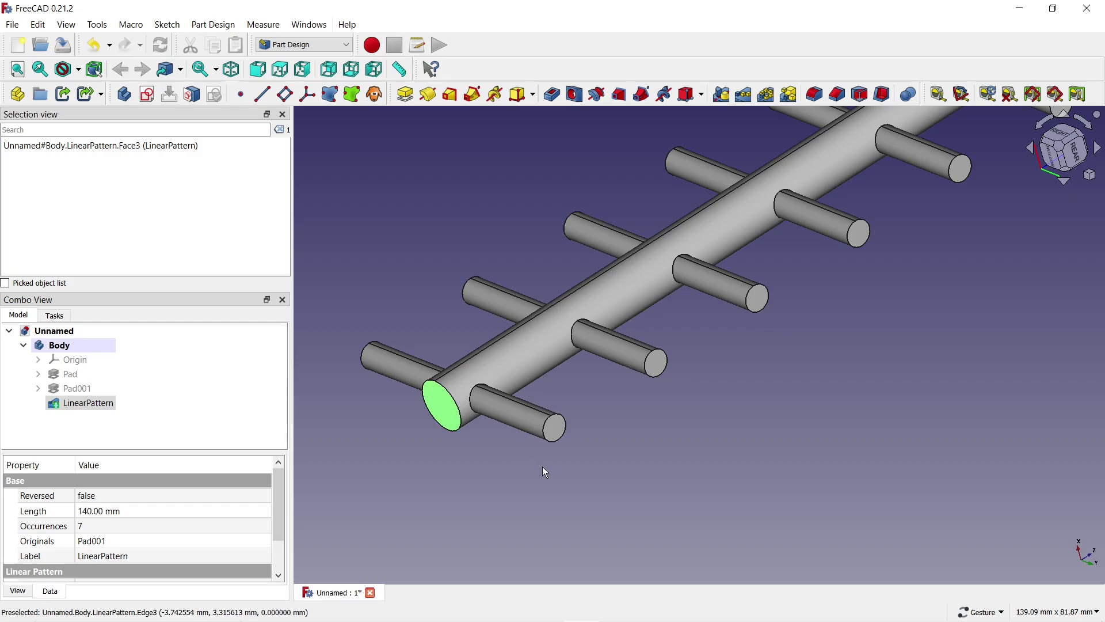
left_click(816, 94)
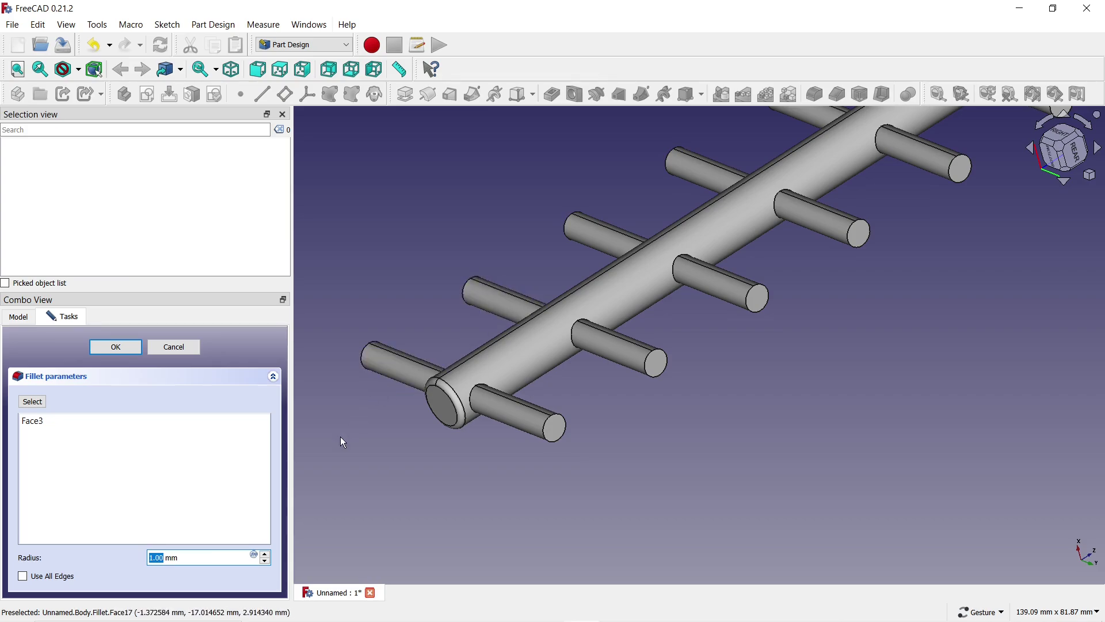
left_click(24, 580)
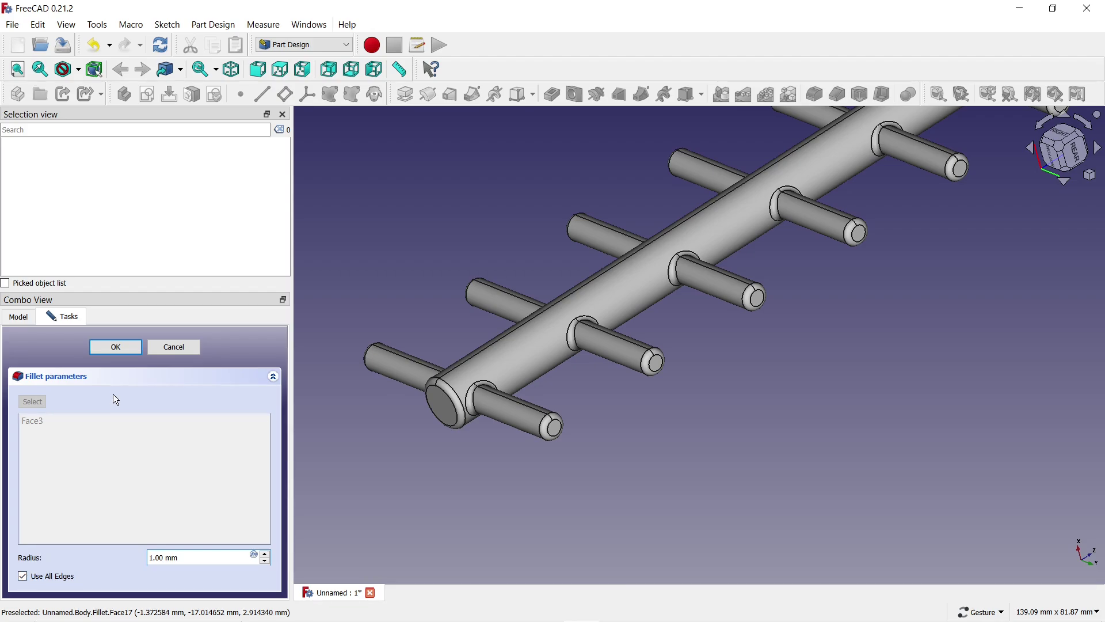
left_click(118, 348)
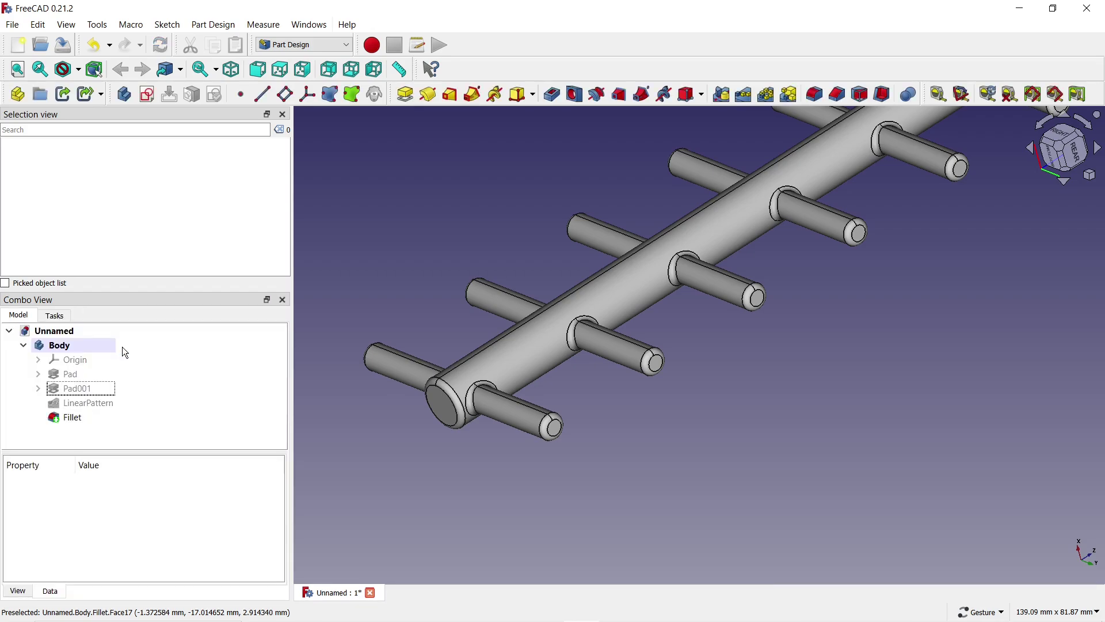
Step: Set the whole body's appearance to the Shaded display mode with the Chrome material
left_click(111, 349)
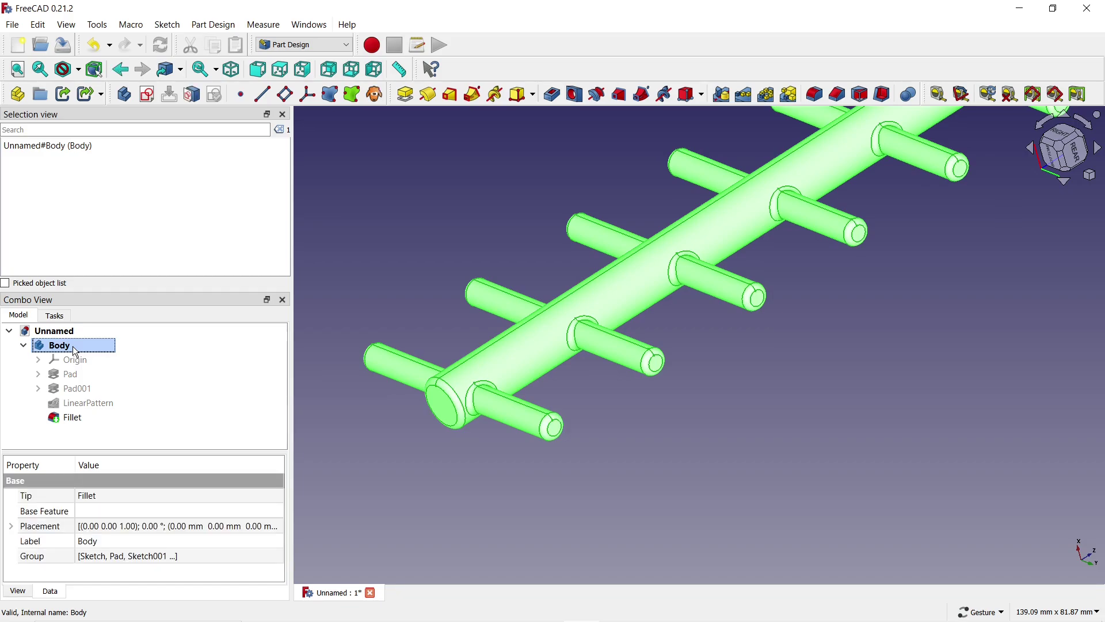
right_click(74, 349)
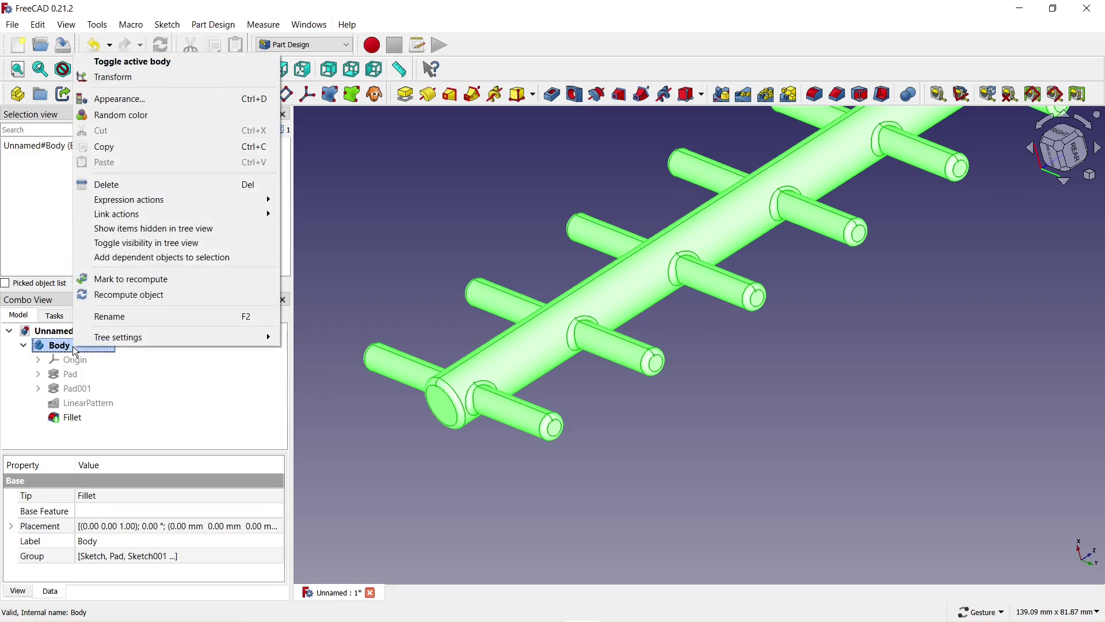
left_click(121, 101)
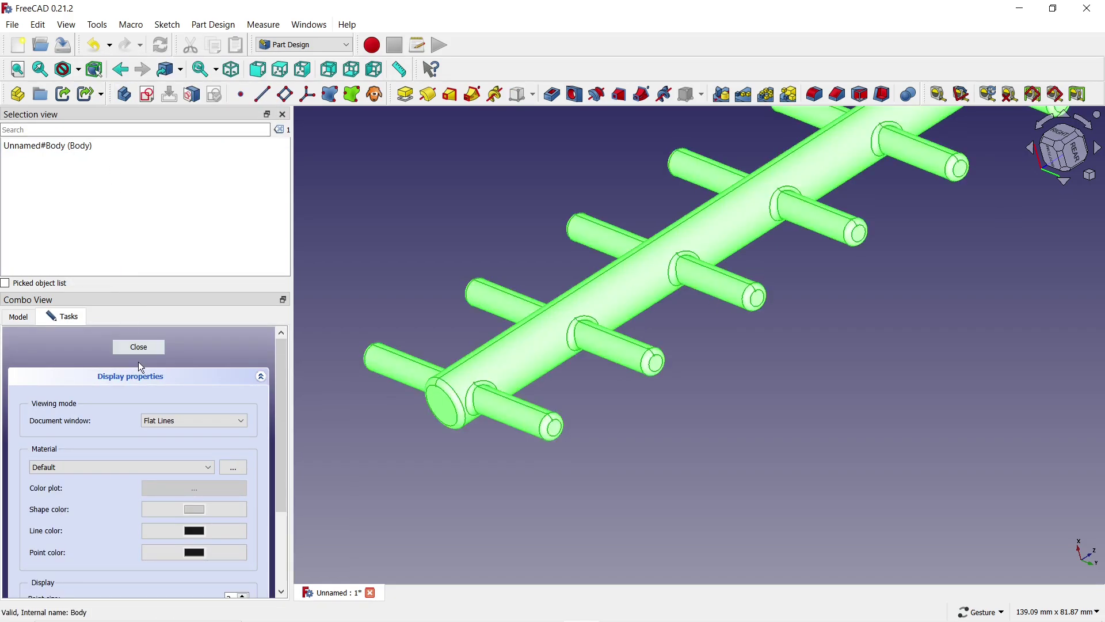
left_click(161, 422)
left_click(161, 433)
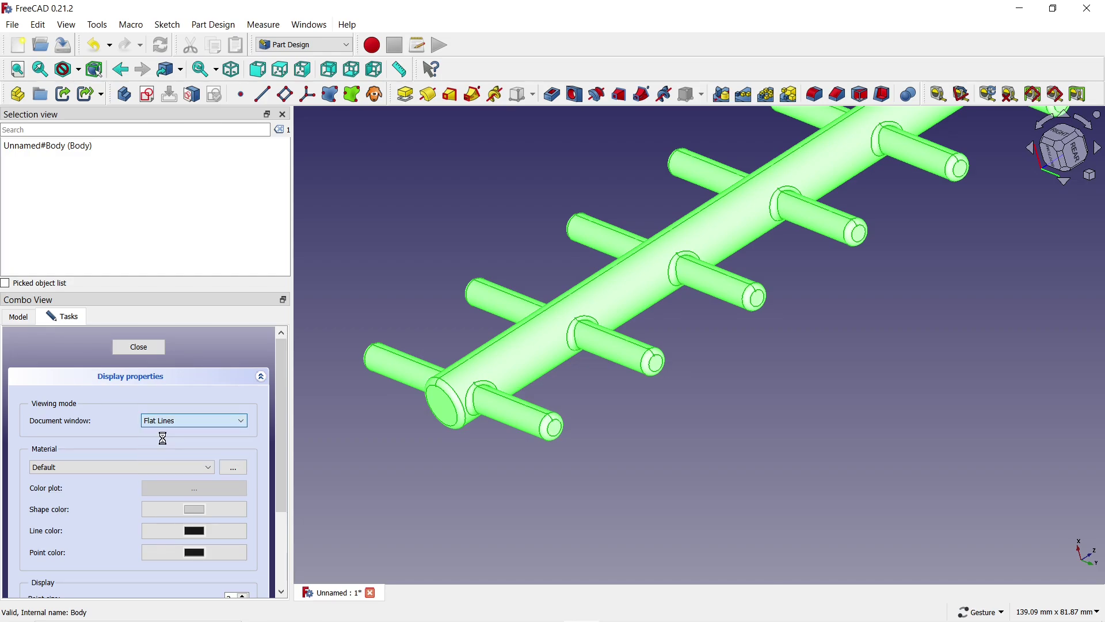
left_click(134, 467)
left_click(98, 522)
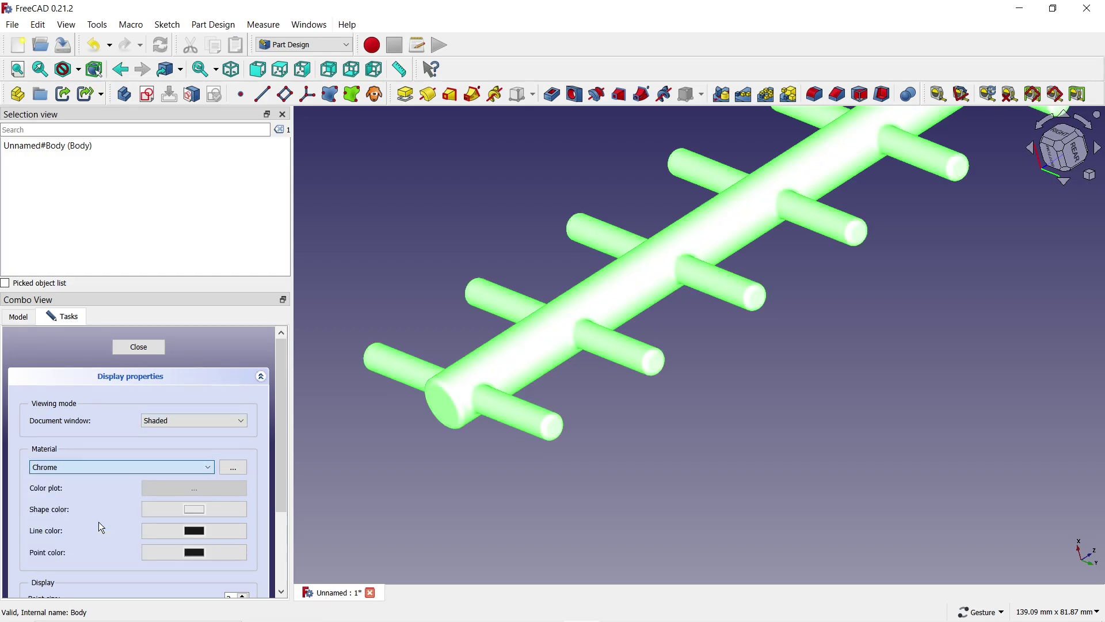
Step: Change the body's shape color to orange (#ff5500) and close the display properties
left_click(193, 509)
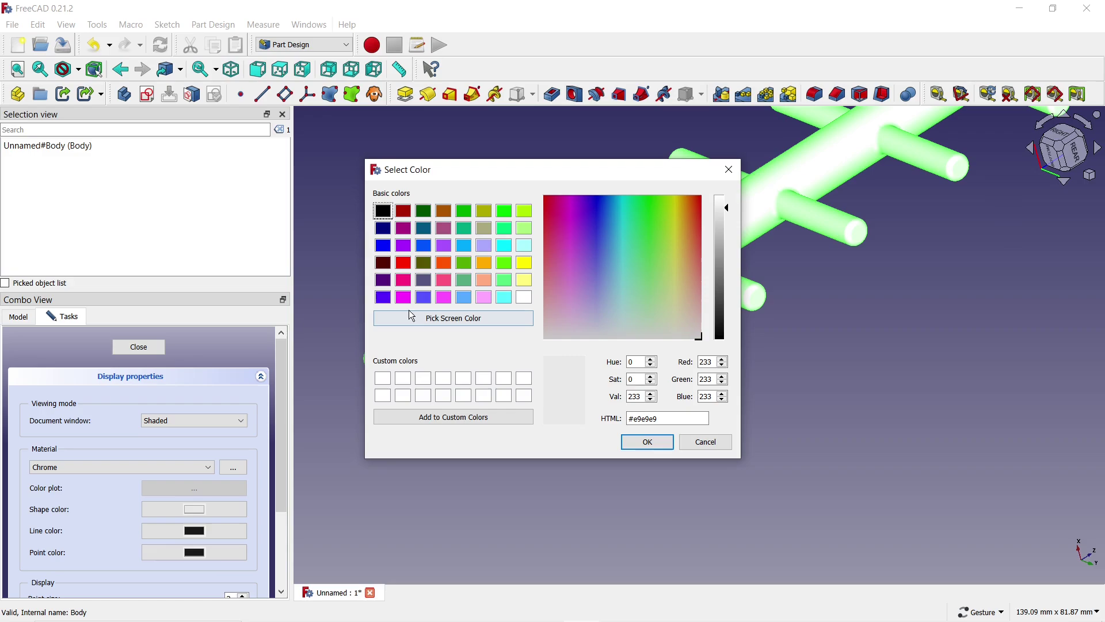
left_click(444, 263)
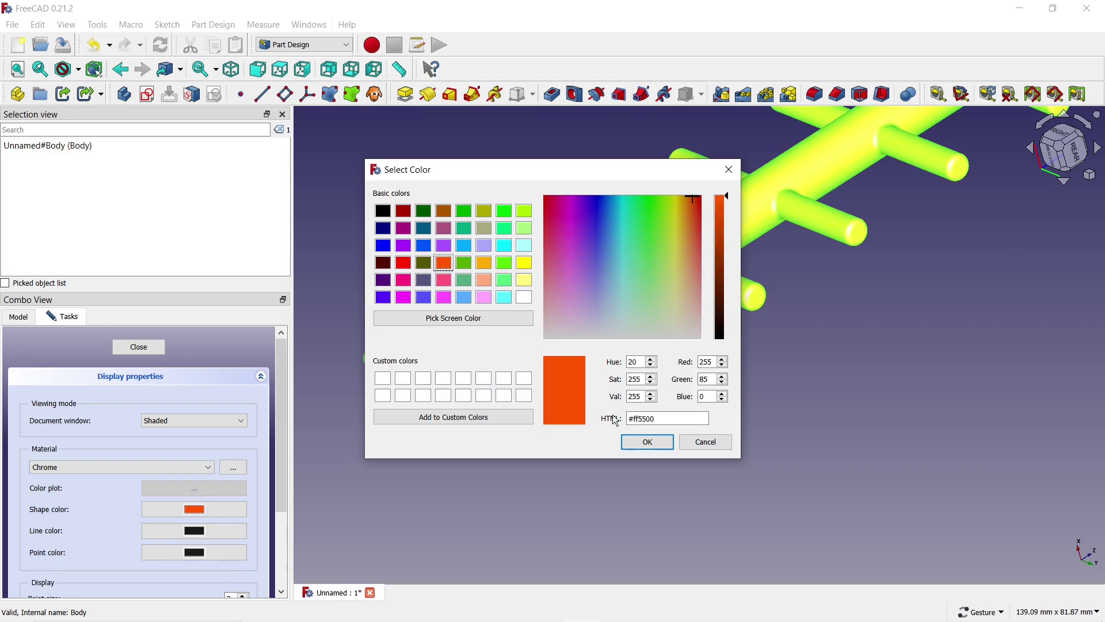
left_click(639, 442)
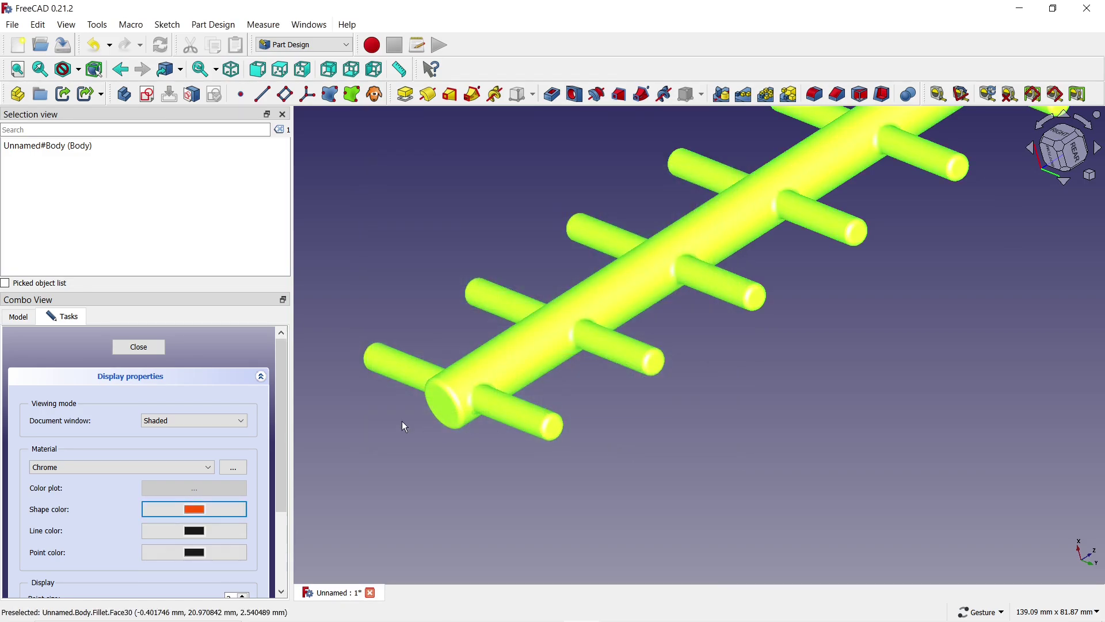
left_click(140, 347)
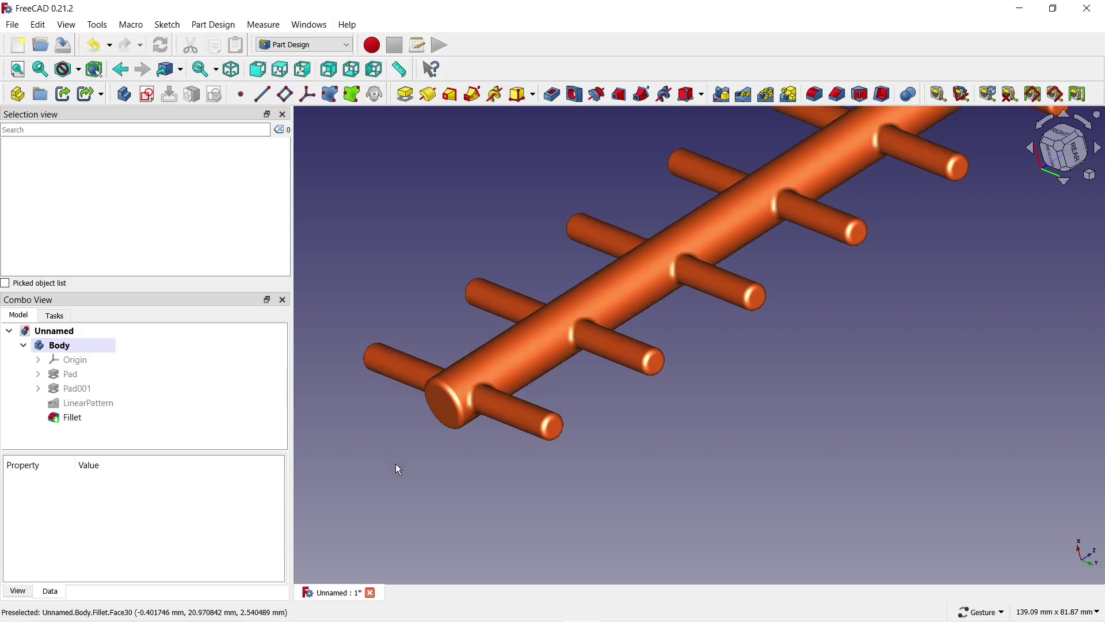
scroll(396, 465, "down", 5)
left_click_drag(627, 446, 555, 423)
scroll(650, 274, "up", 3)
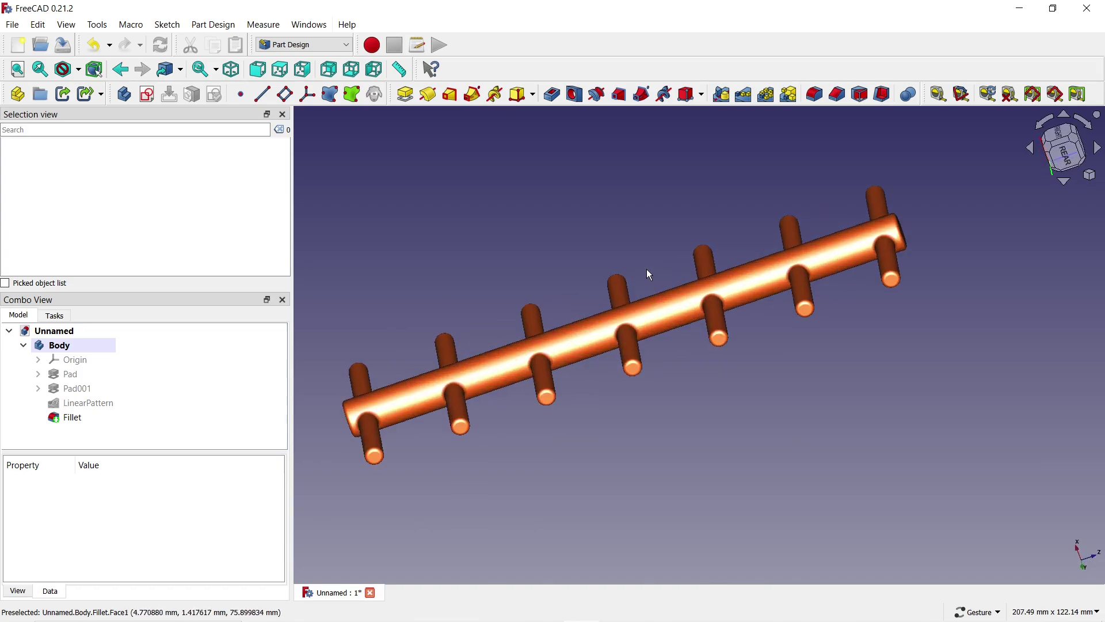
scroll(648, 272, "up", 3)
left_click_drag(648, 273, 699, 285)
scroll(677, 305, "down", 3)
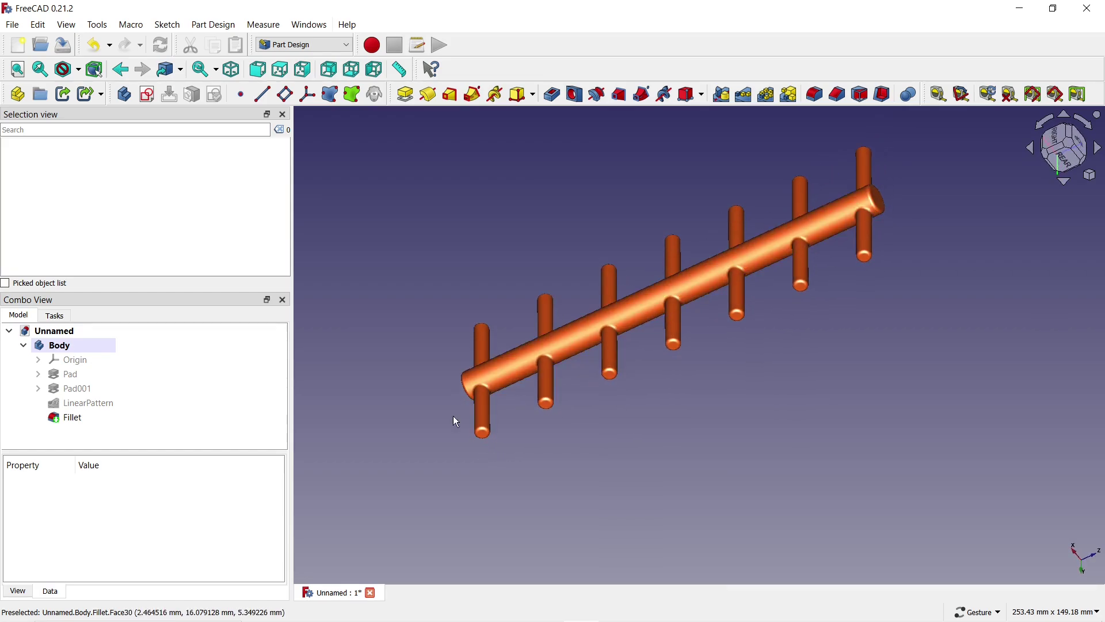